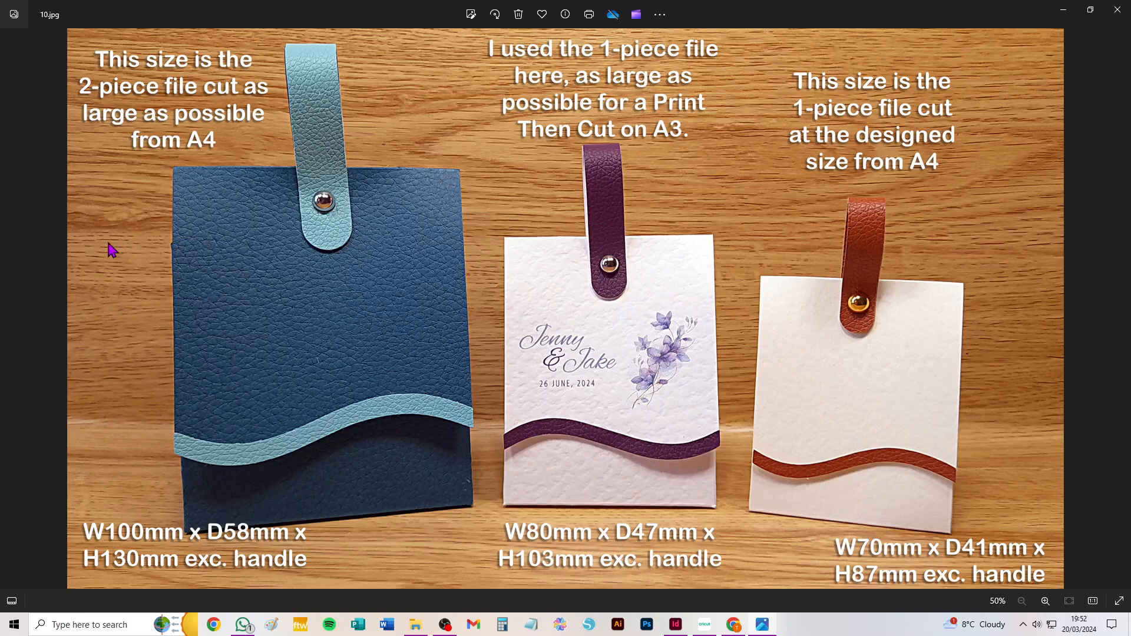
Browse back through the finished favour bag photos from 10.jpg to 1.jpg
click(11, 309)
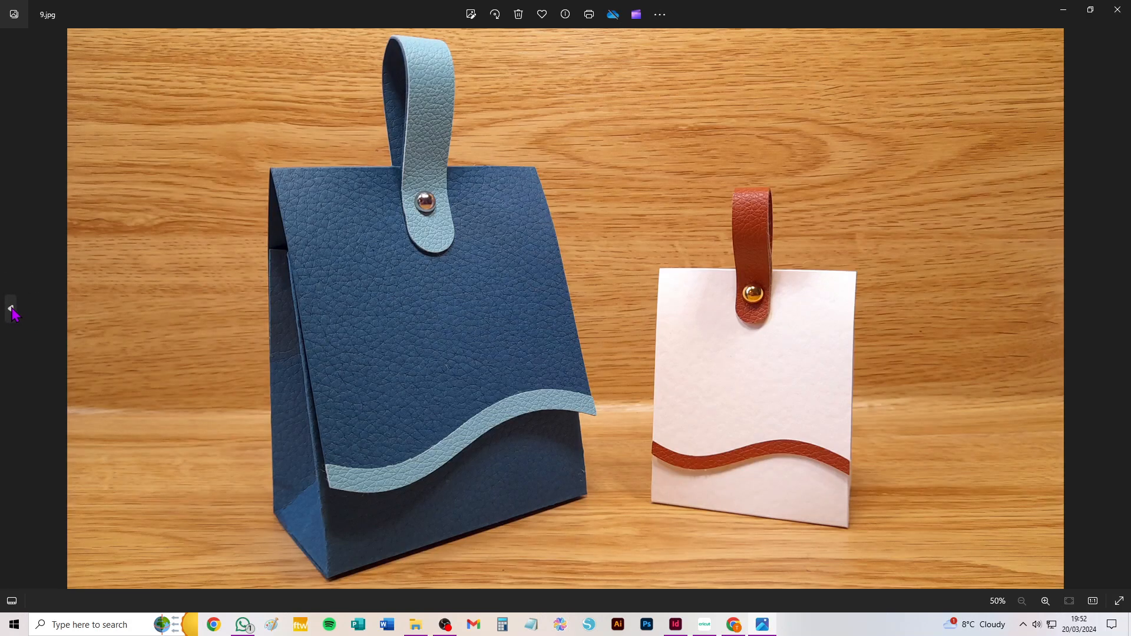
click(11, 309)
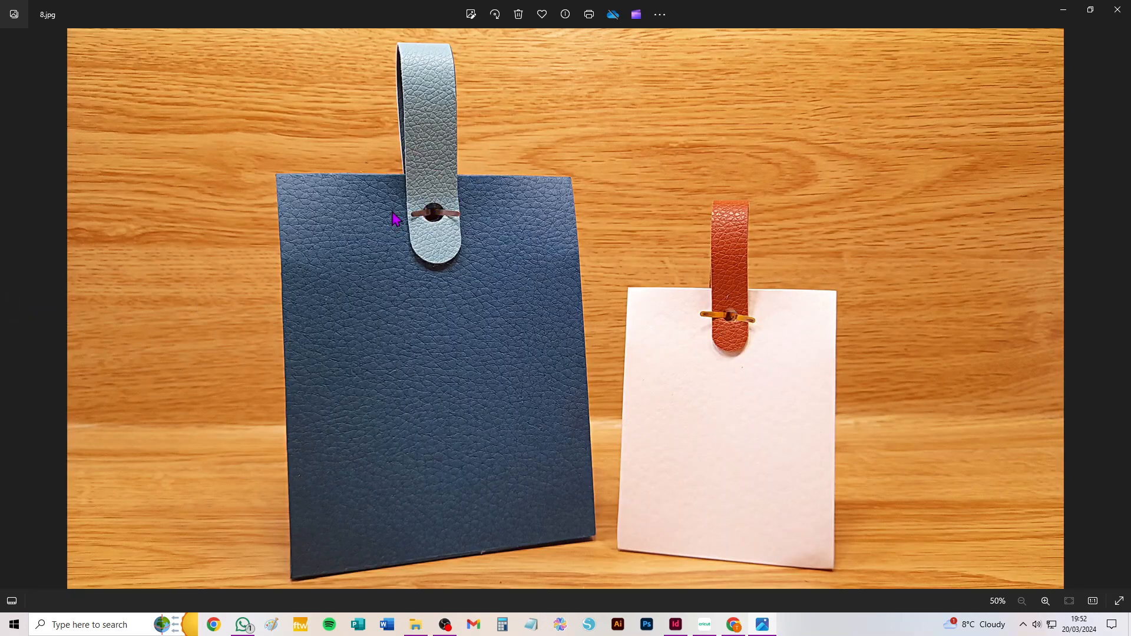
click(10, 308)
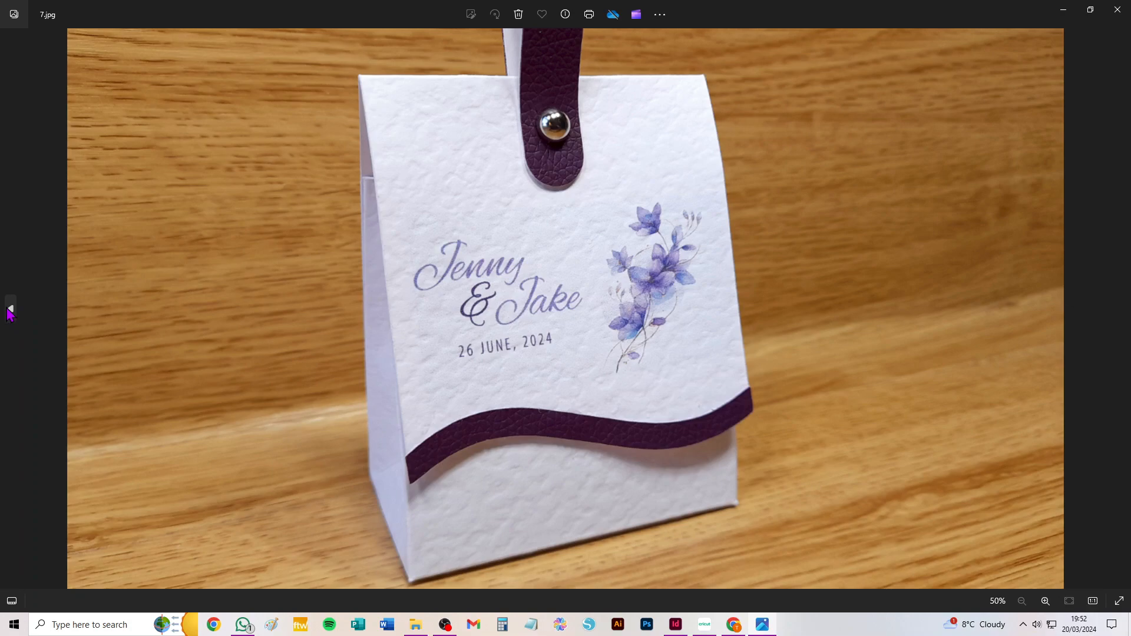
click(10, 309)
click(12, 309)
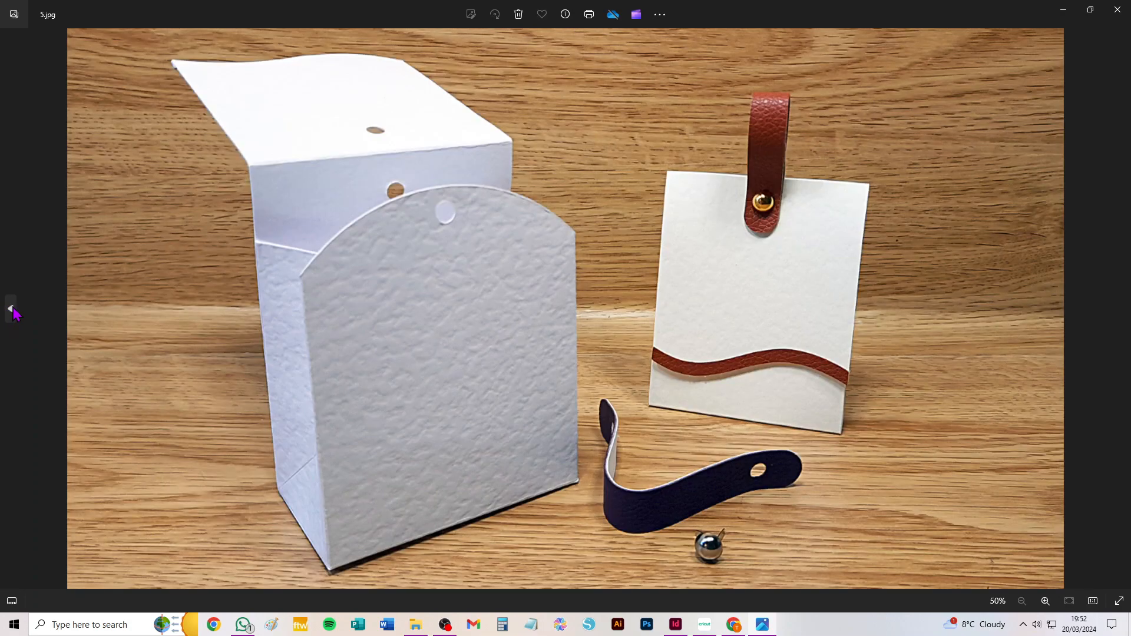
click(12, 310)
click(12, 310)
click(12, 309)
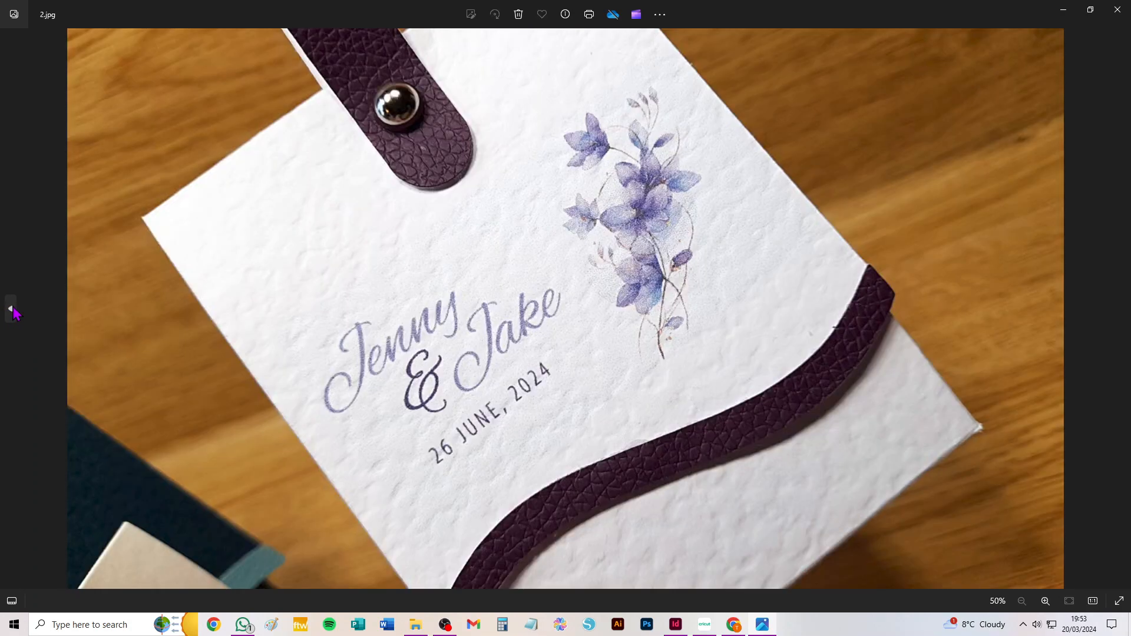
click(11, 310)
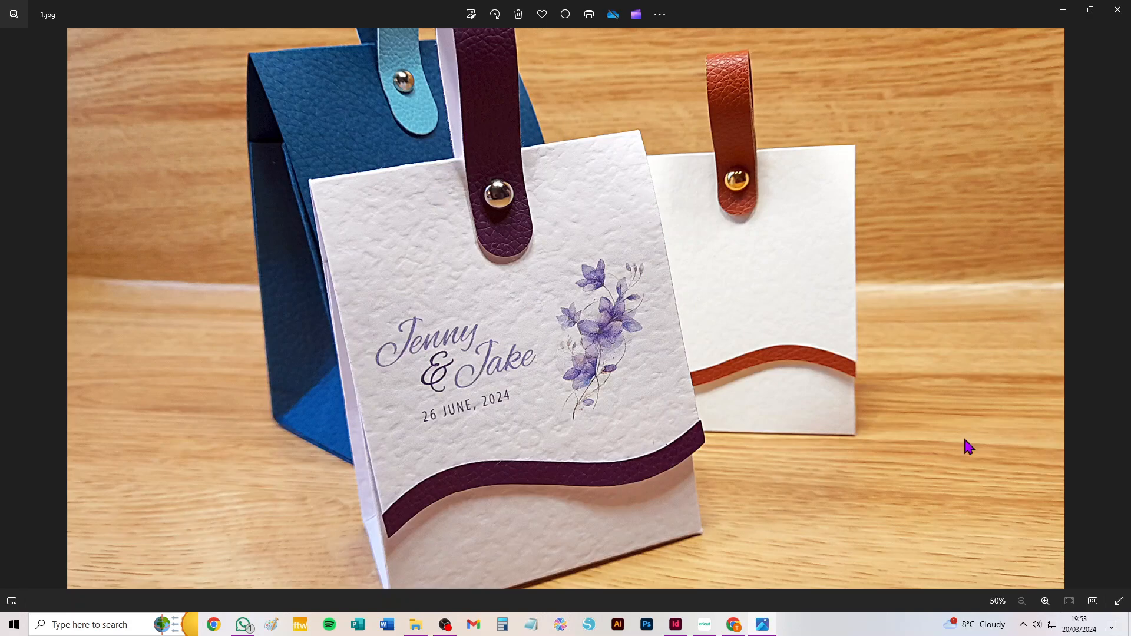
Switch to Cricut Design Space and add the uploaded green favour bag template with orange handles to the canvas
click(705, 625)
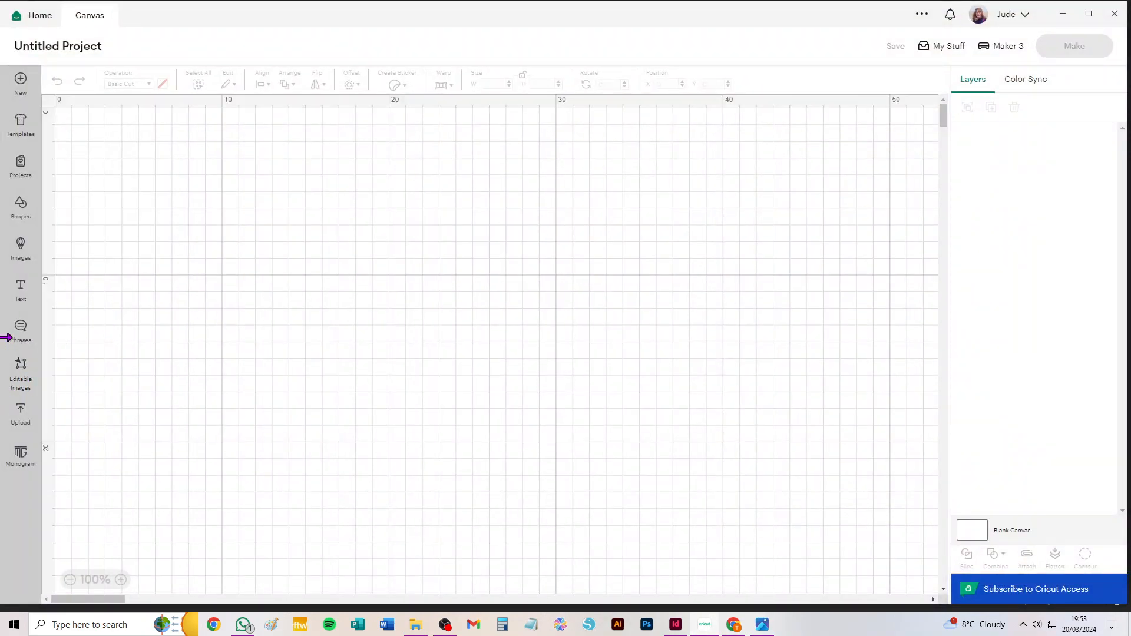
click(21, 415)
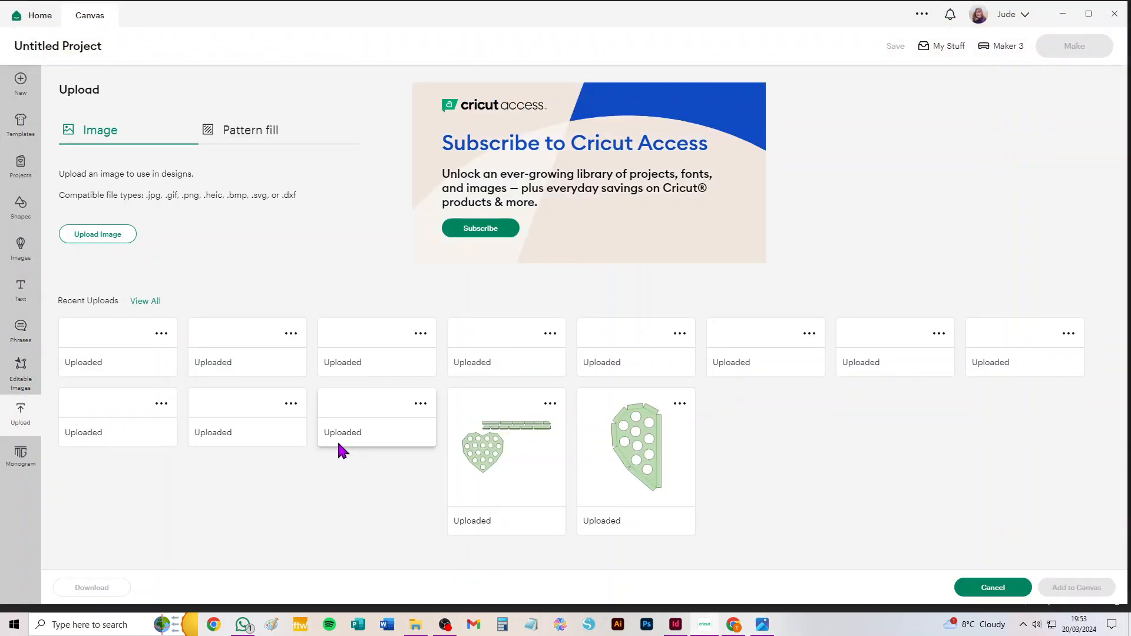
click(396, 371)
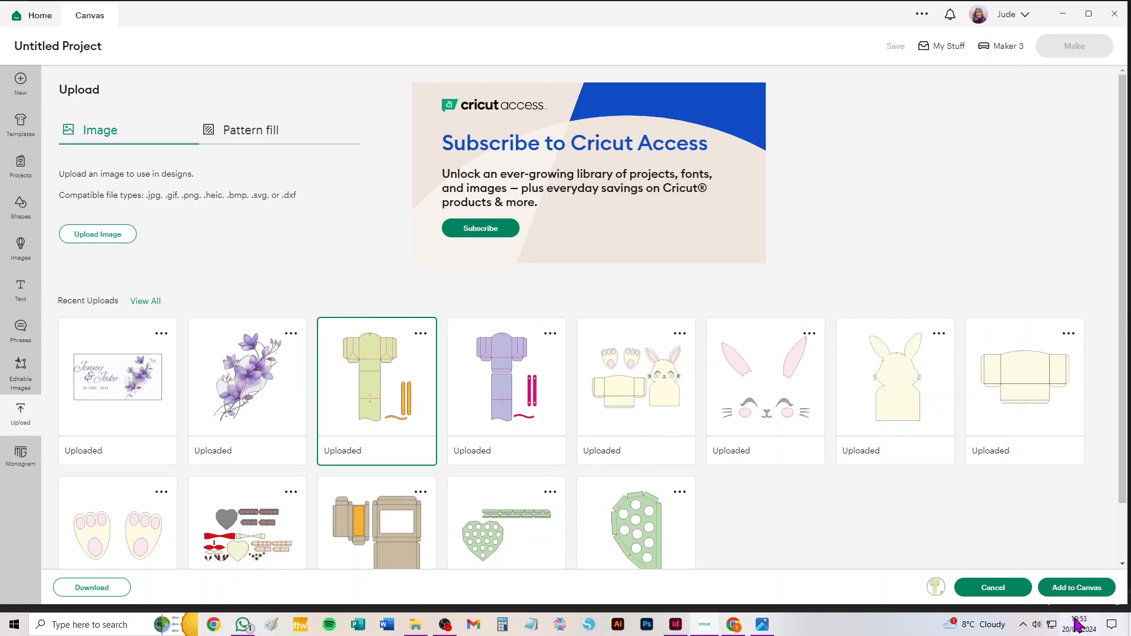
click(1077, 587)
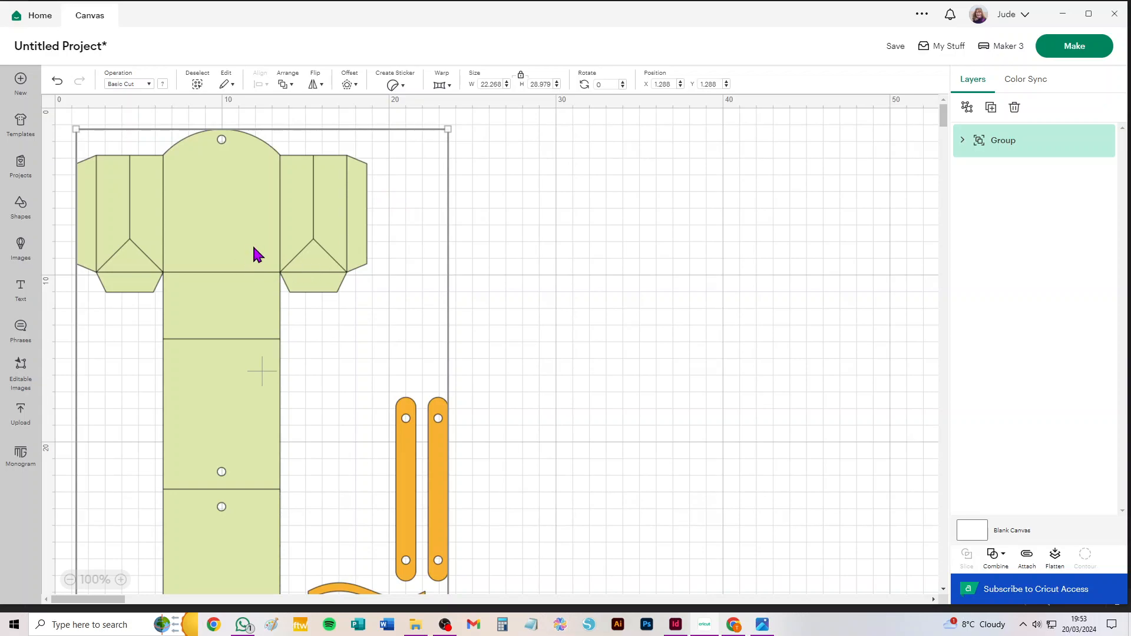
Expand the template's layer groups and move the orange wavy strip out of the score-line group into the group with the bag and handles
scroll(548, 378, down, 3)
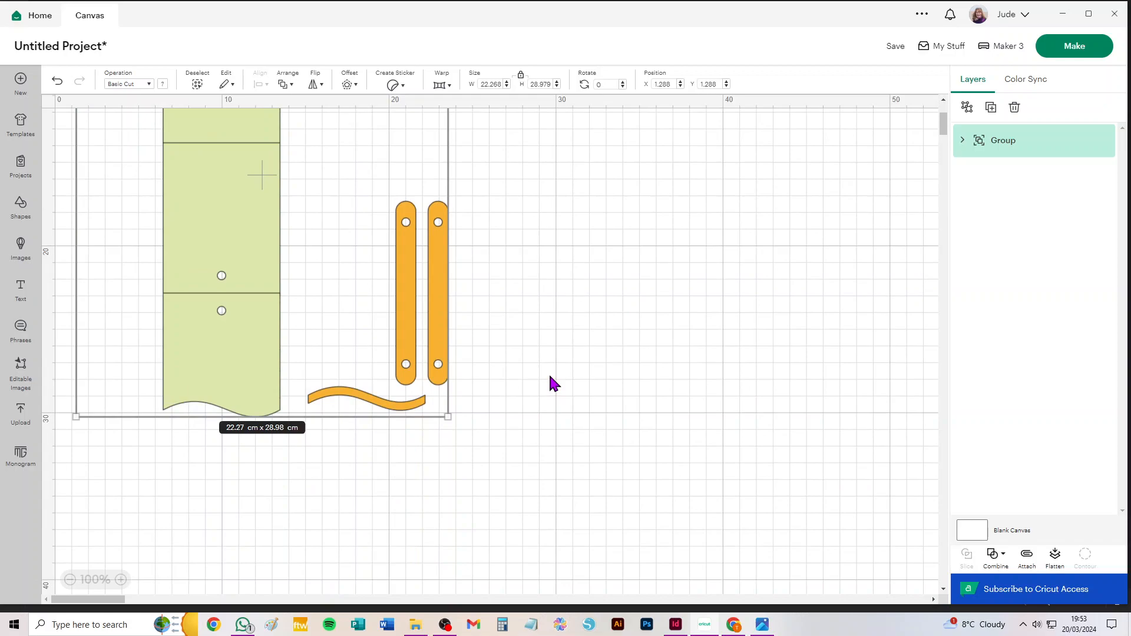
scroll(524, 373, up, 3)
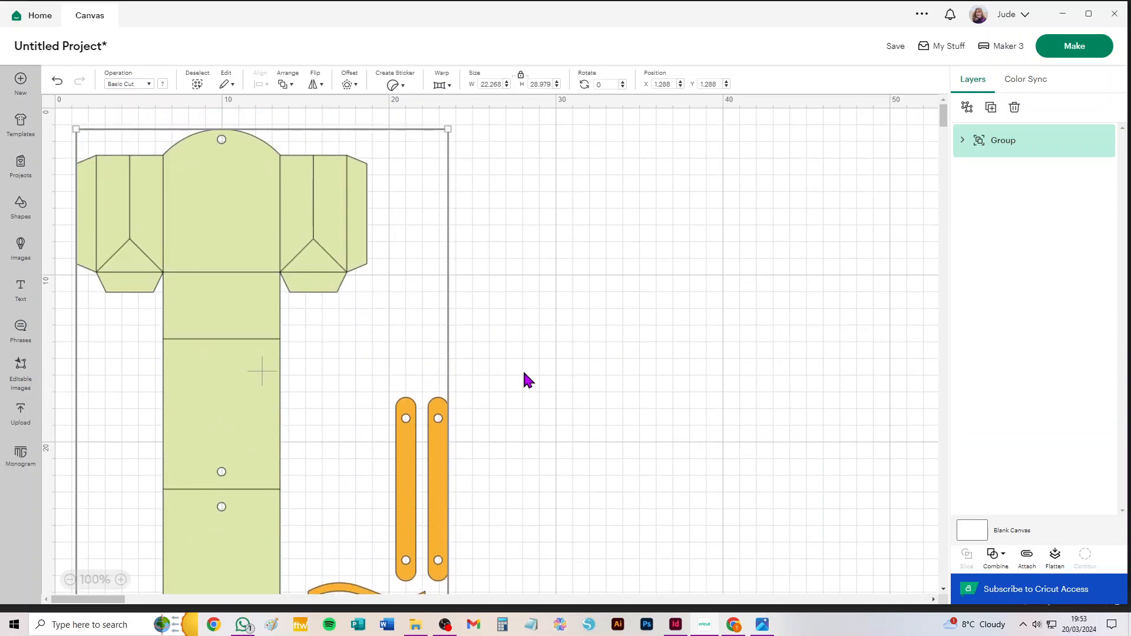
click(962, 141)
click(981, 175)
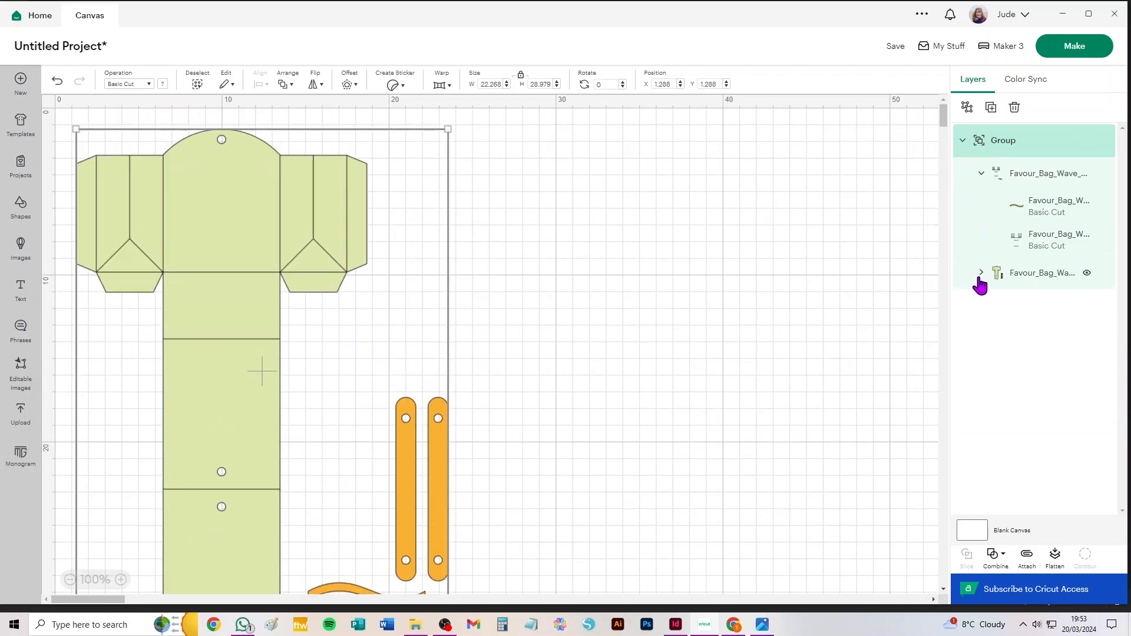
click(981, 273)
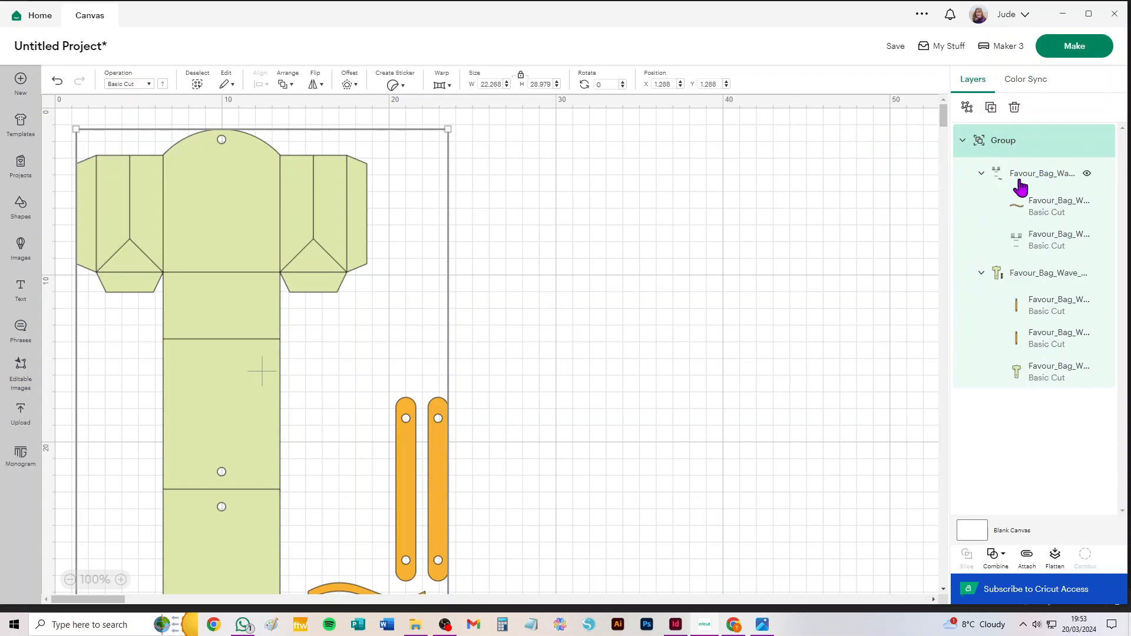
click(1041, 217)
drag(1044, 215, 1035, 322)
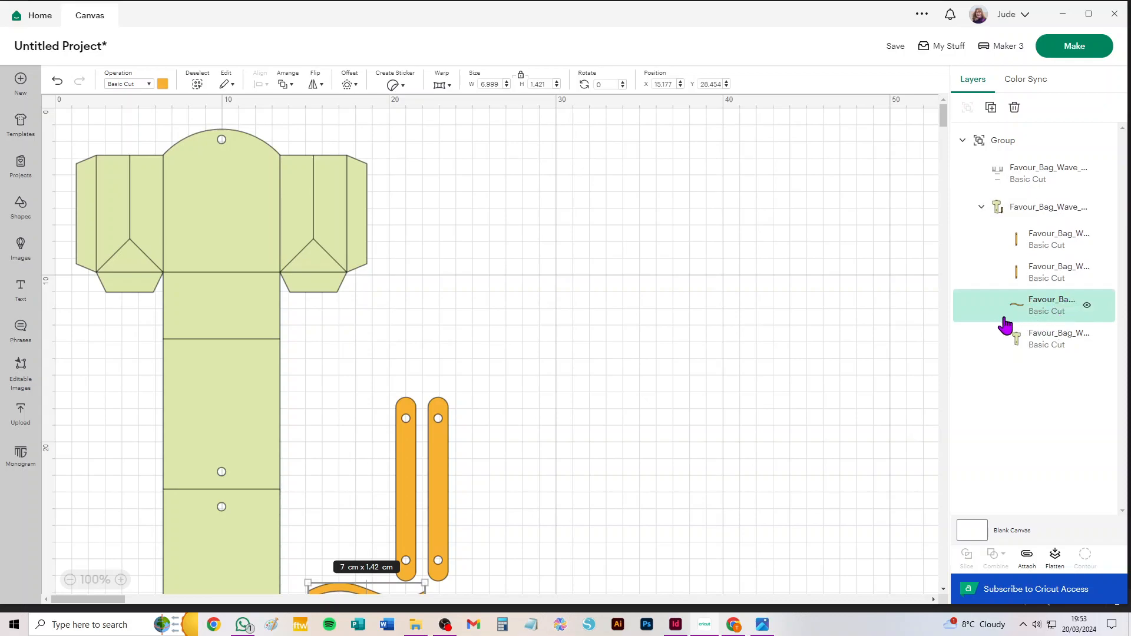
Change the fold-line layer's operation to Score
click(1035, 170)
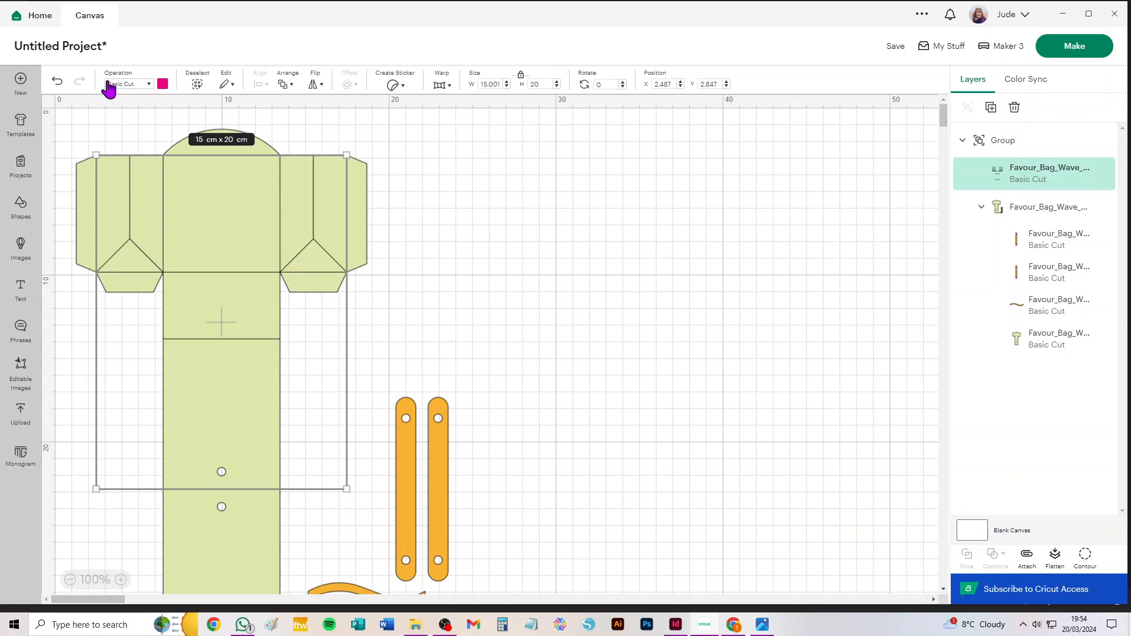
click(127, 84)
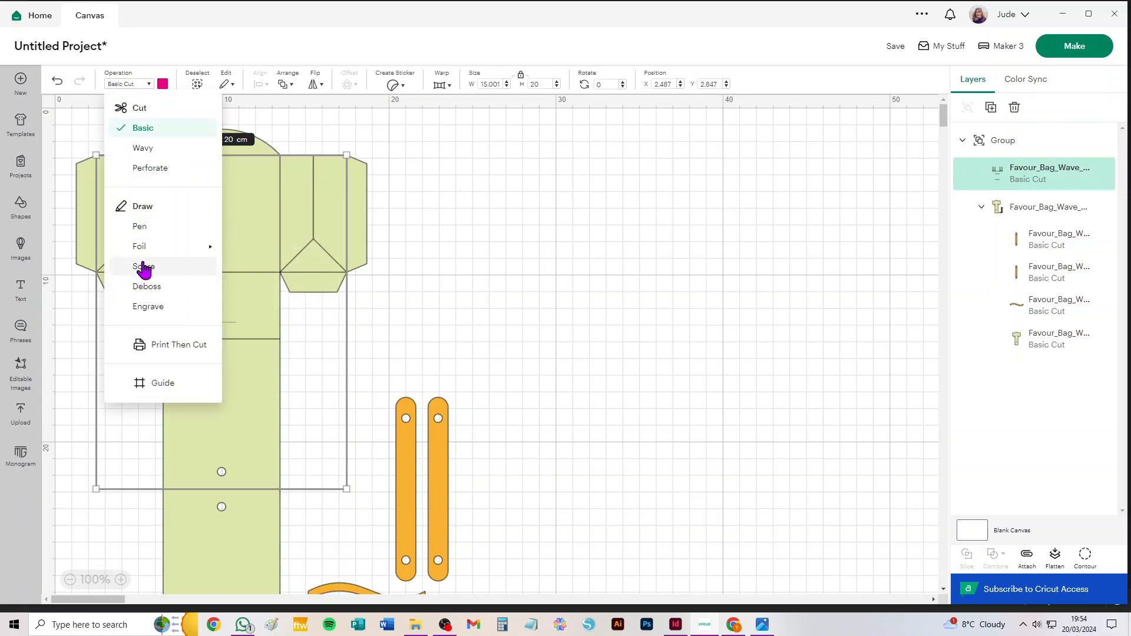
click(144, 268)
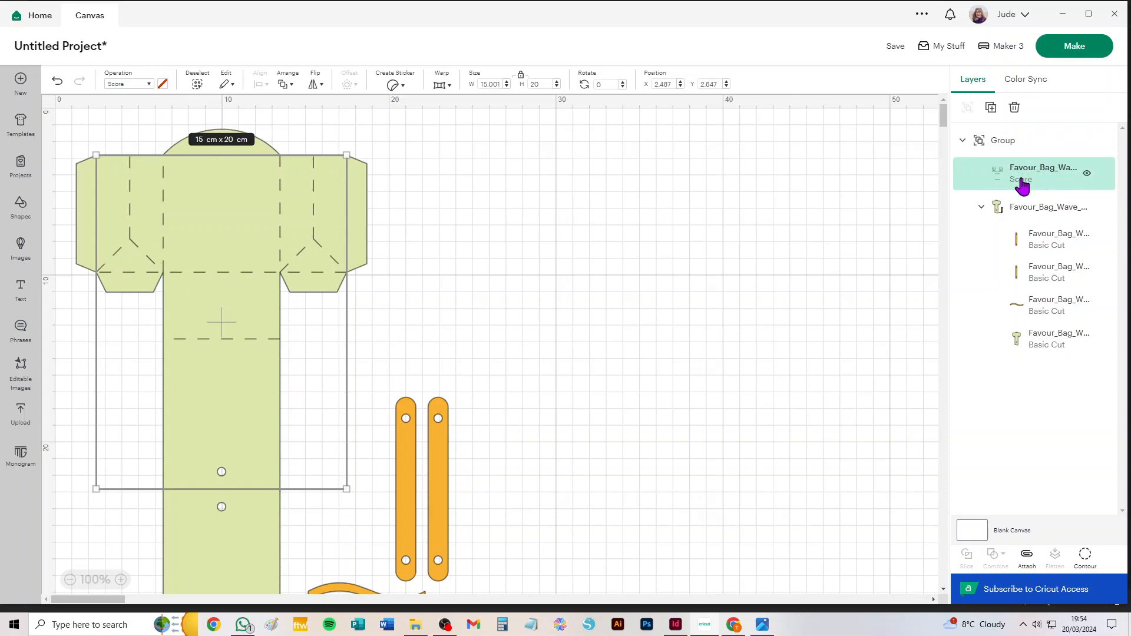
scroll(709, 288, down, 3)
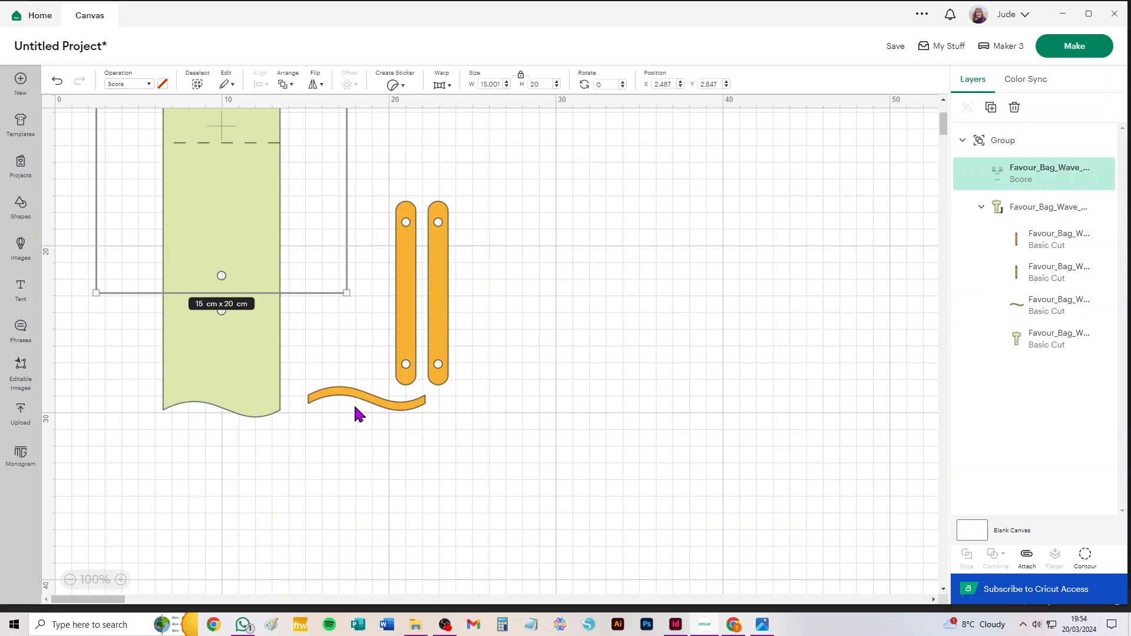
scroll(695, 422, up, 3)
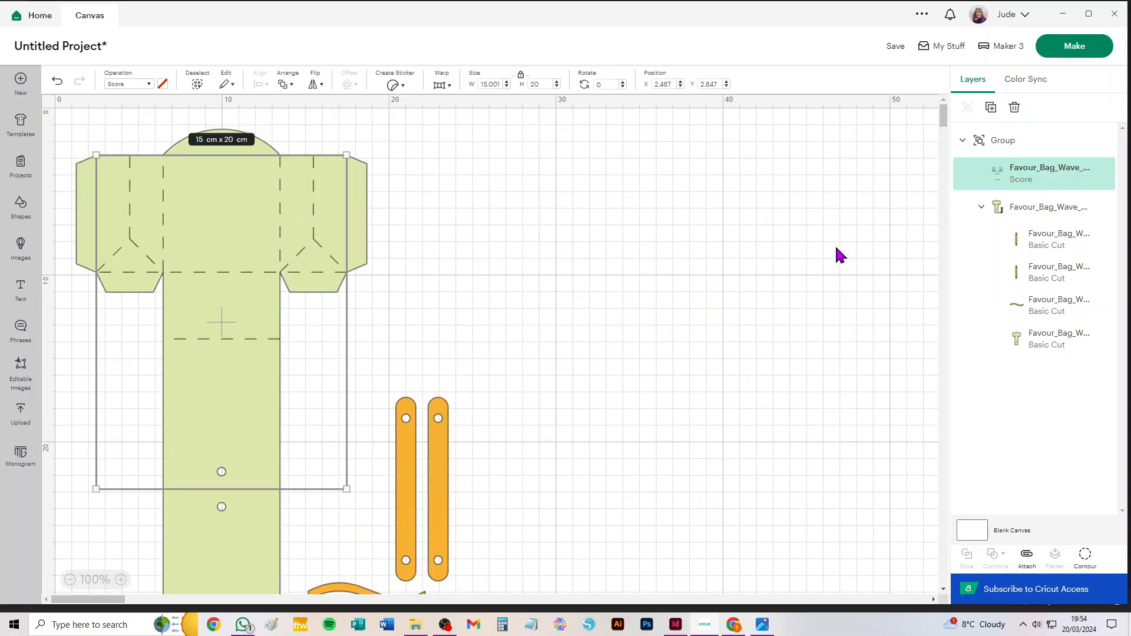
Ungroup the cut pieces and the outer Favour_Bag_Wave_Front group so every layer is separate
click(1051, 216)
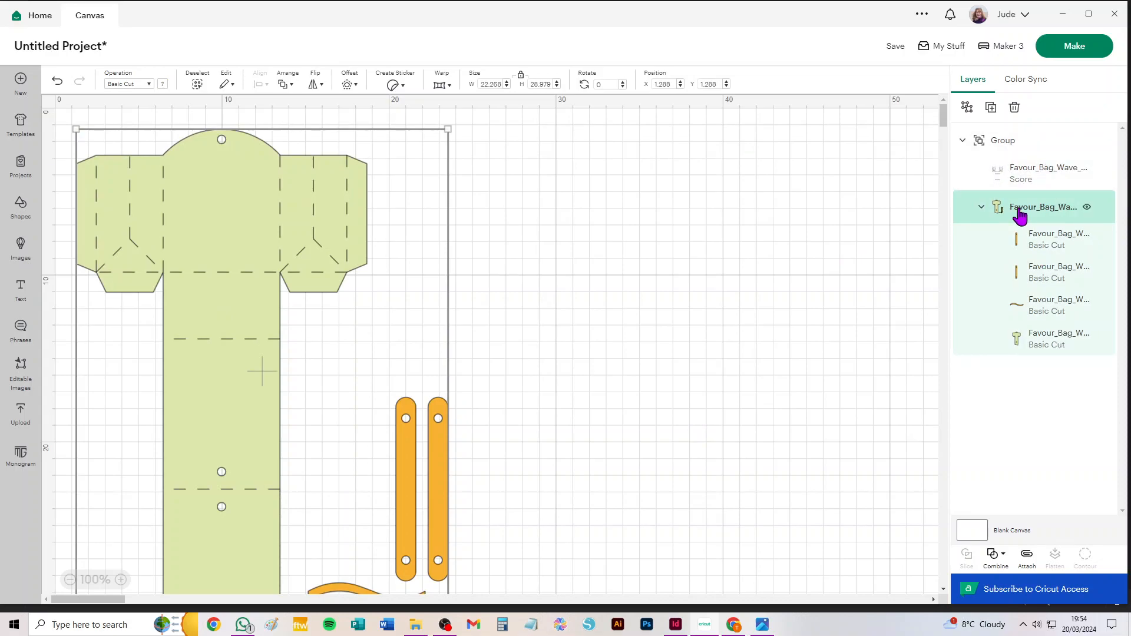
click(966, 108)
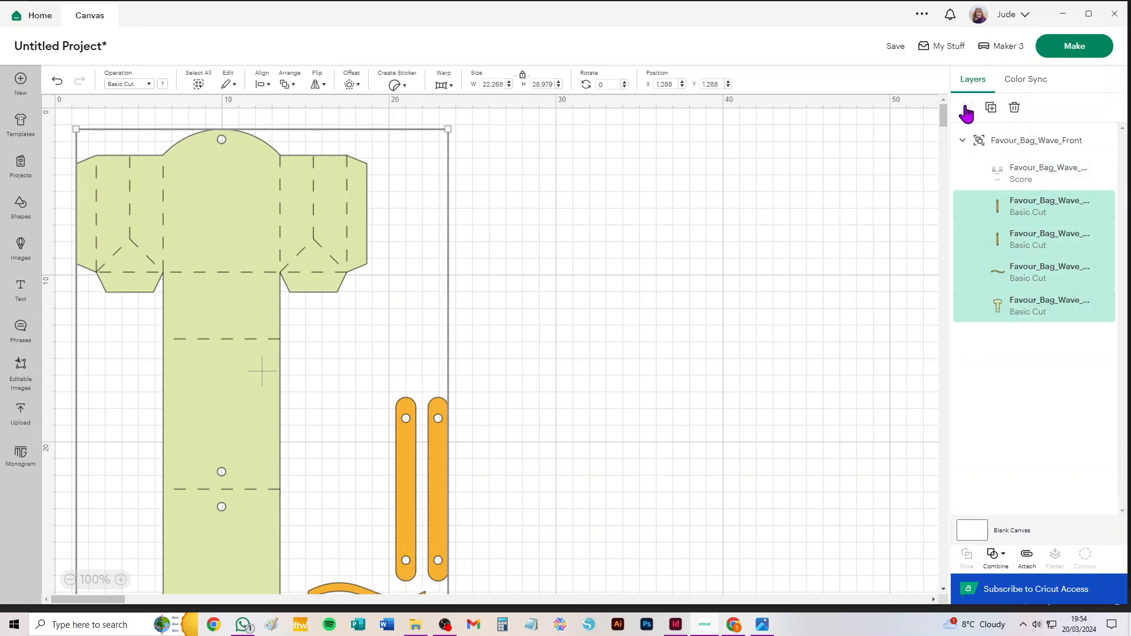
click(1009, 141)
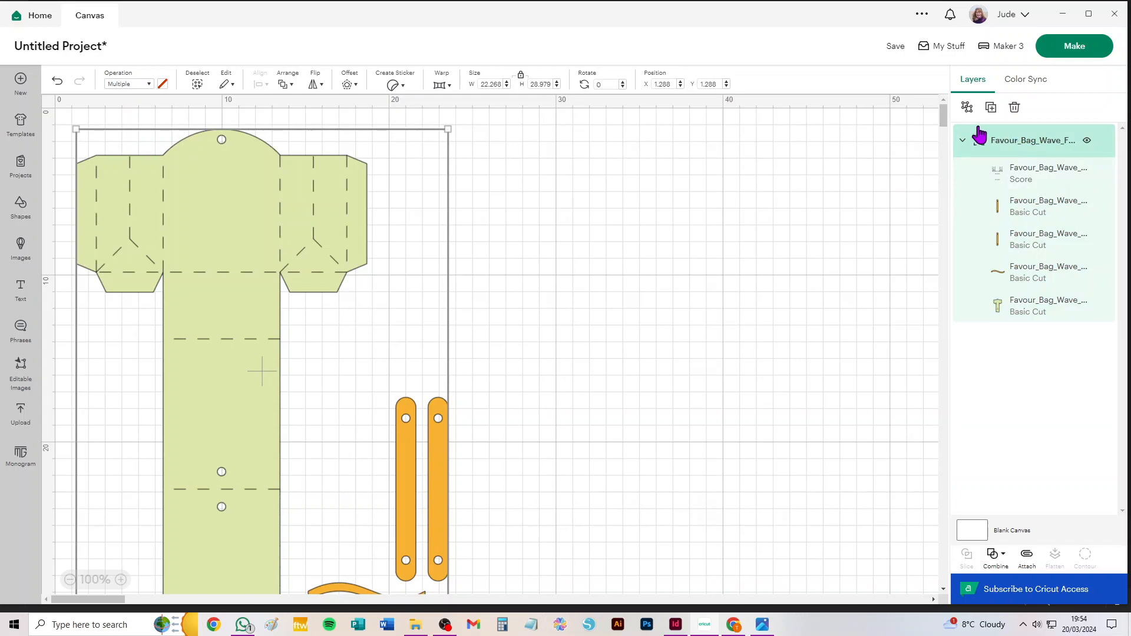
click(966, 109)
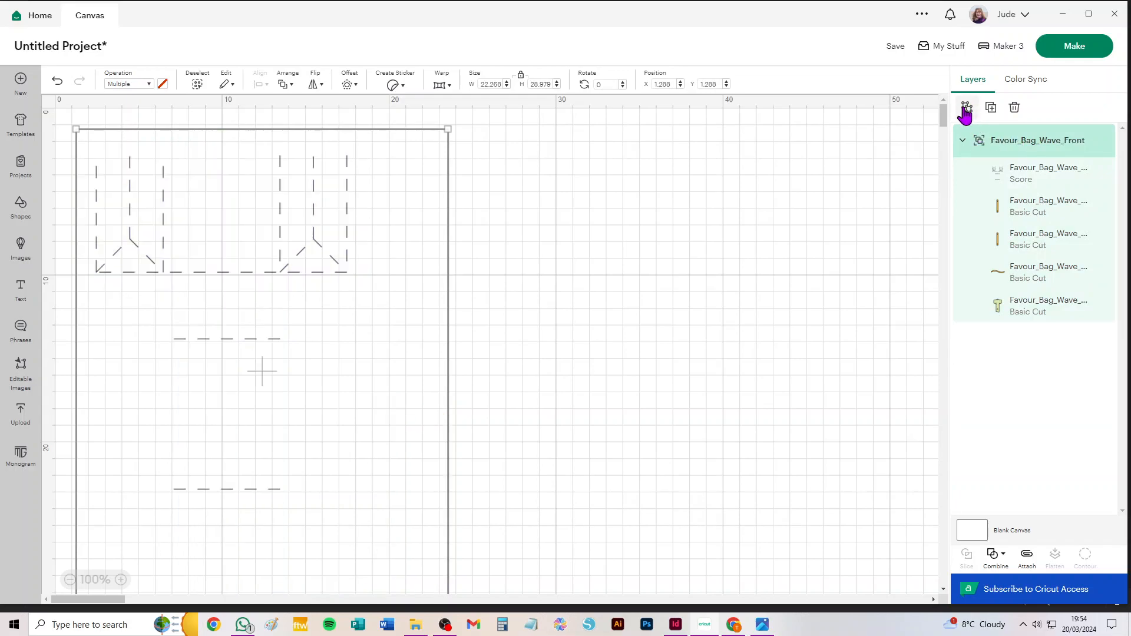
click(714, 209)
Attach the score lines to the green bag piece
scroll(347, 244, down, 3)
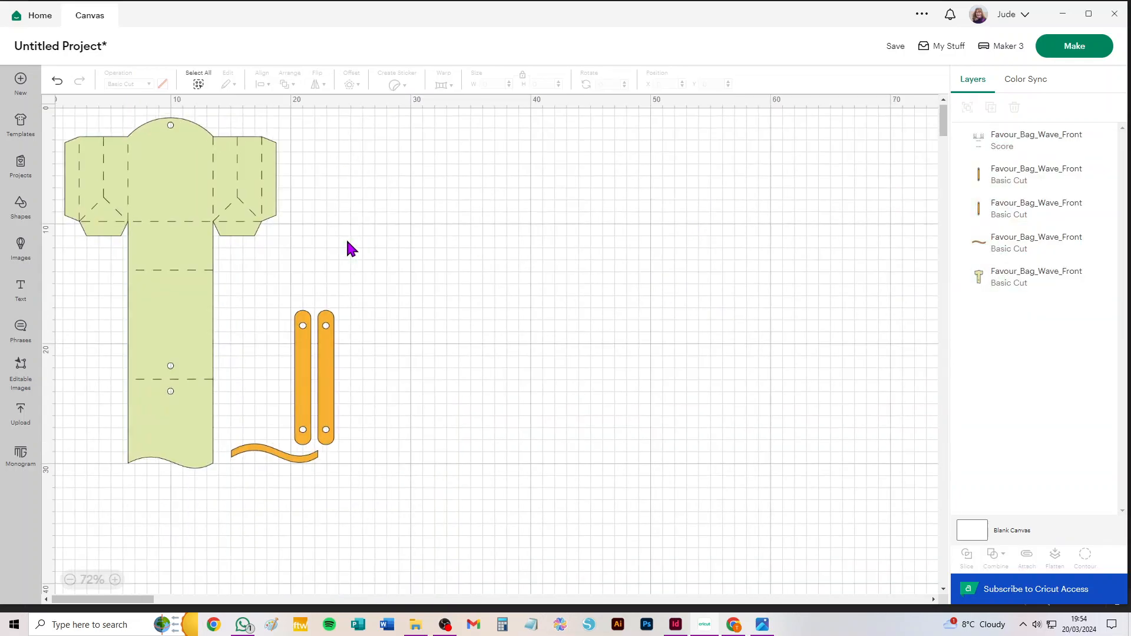
drag(313, 116, 59, 269)
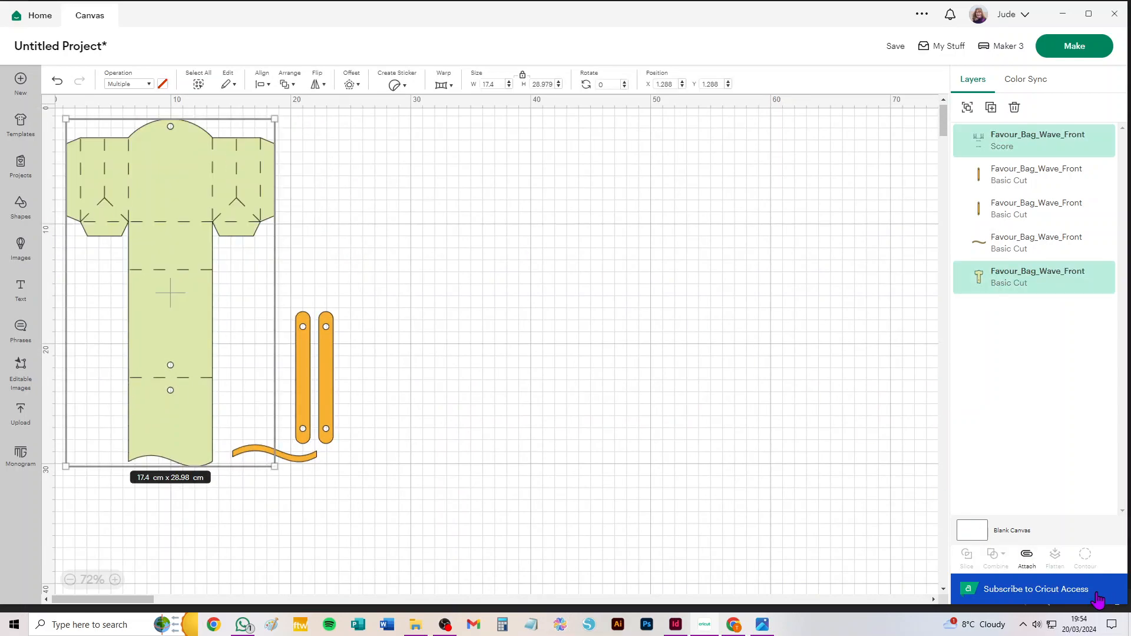
click(1025, 556)
Move the attached bag piece to the right of the handles and place the wavy strip below the handles
drag(161, 293, 179, 306)
click(353, 368)
click(327, 356)
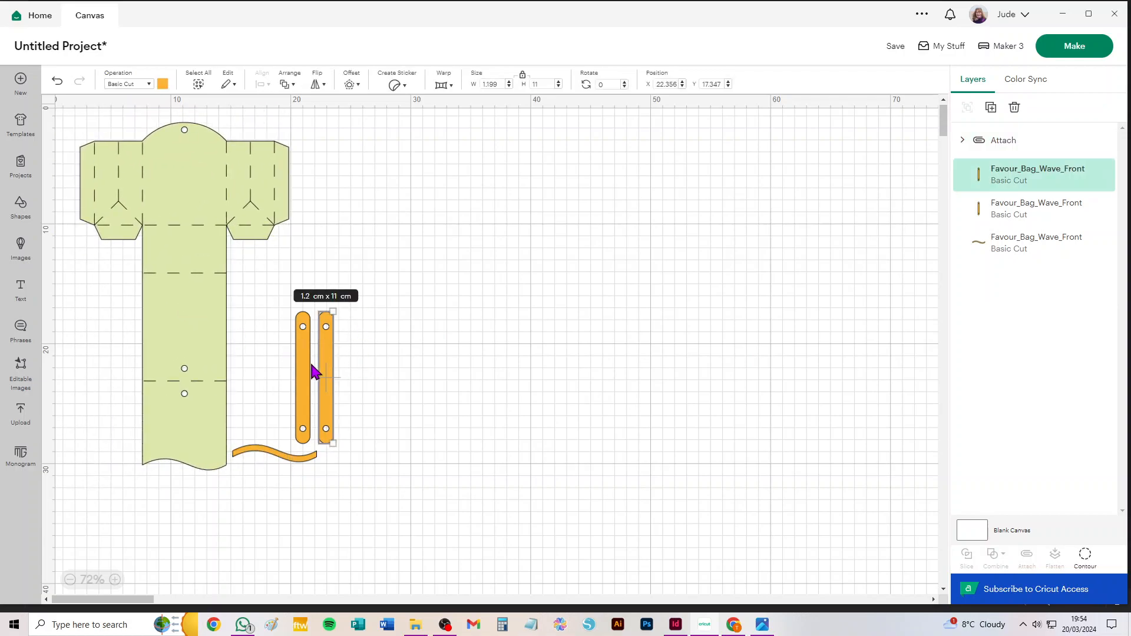
click(306, 373)
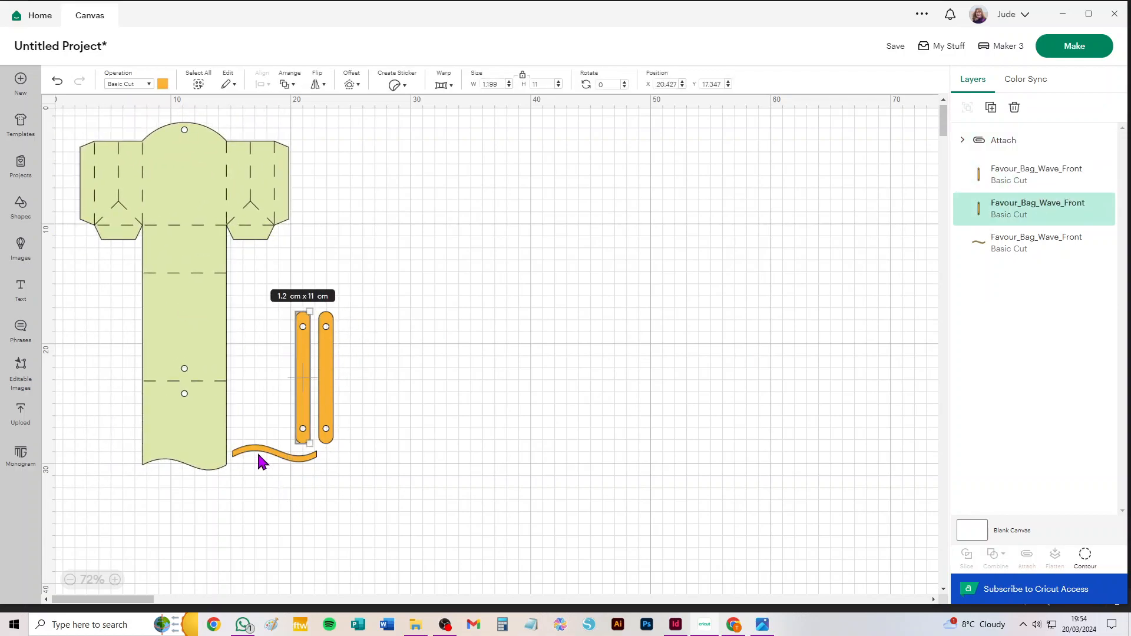
drag(221, 454, 406, 471)
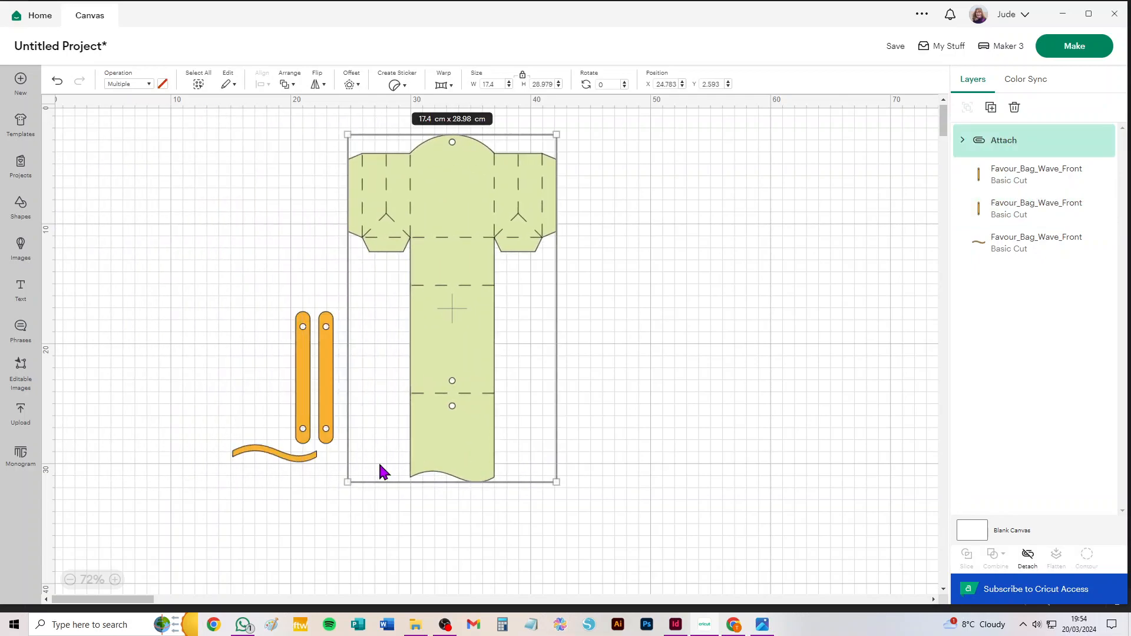
drag(294, 469, 346, 495)
Proceed to mat preparation without saving the project and set the orange mat's material size to 14.8 cm x 21 cm
click(1074, 46)
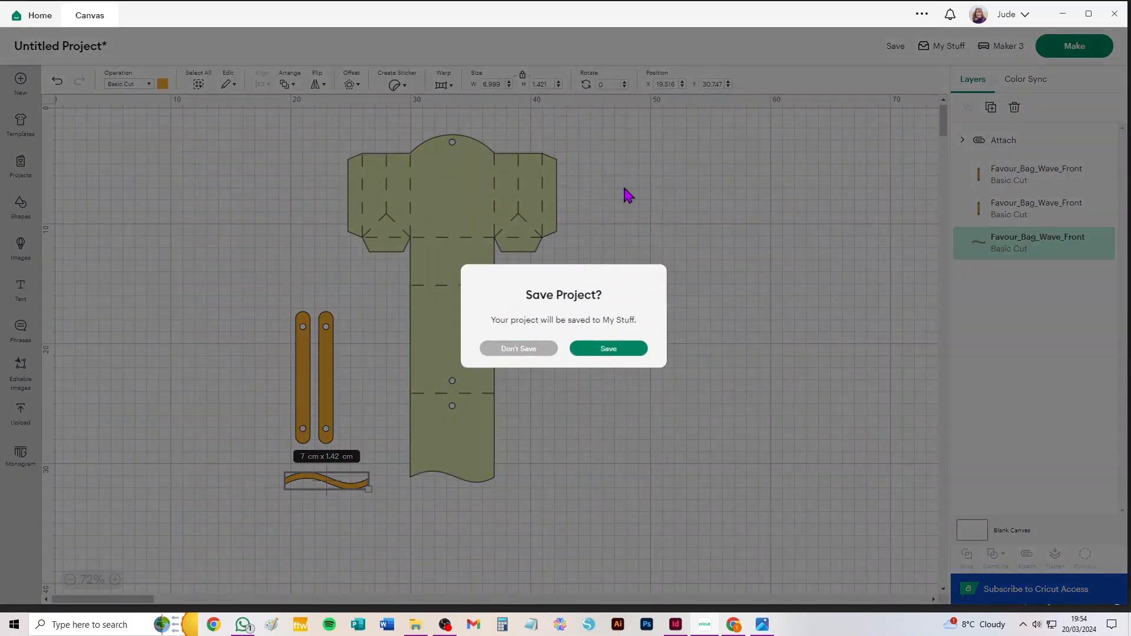
click(512, 351)
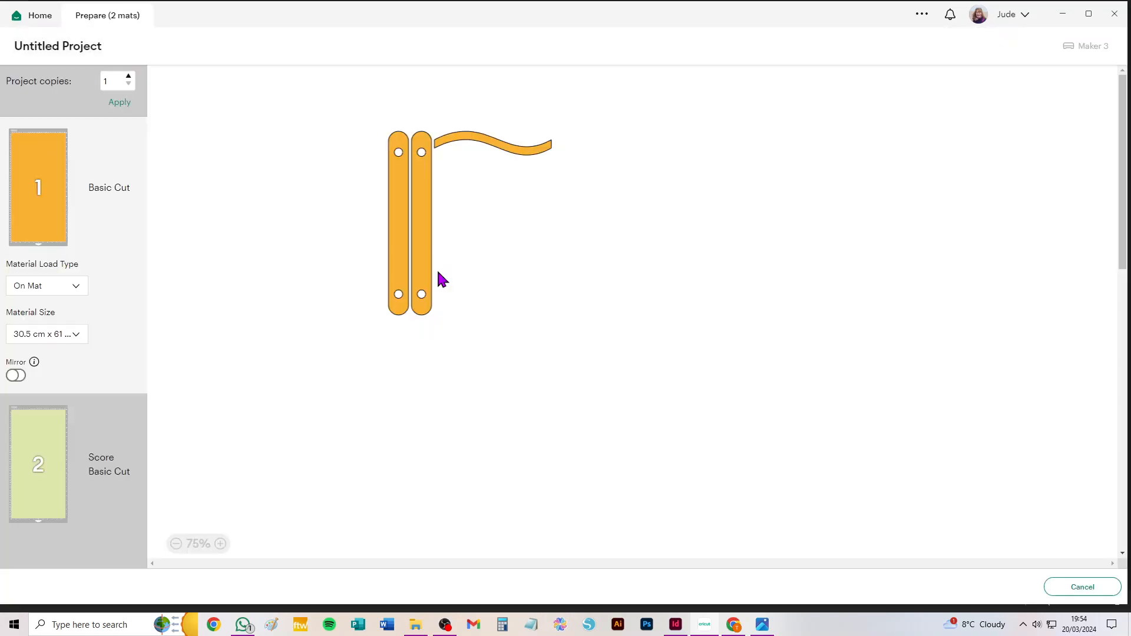
click(56, 334)
click(66, 371)
Rotate the wavy strip to vertical on the orange mat and place it directly beside the two handles
click(549, 162)
drag(582, 141, 573, 235)
mouse_move(541, 176)
mouse_down()
mouse_move(497, 177)
mouse_move(506, 171)
mouse_up()
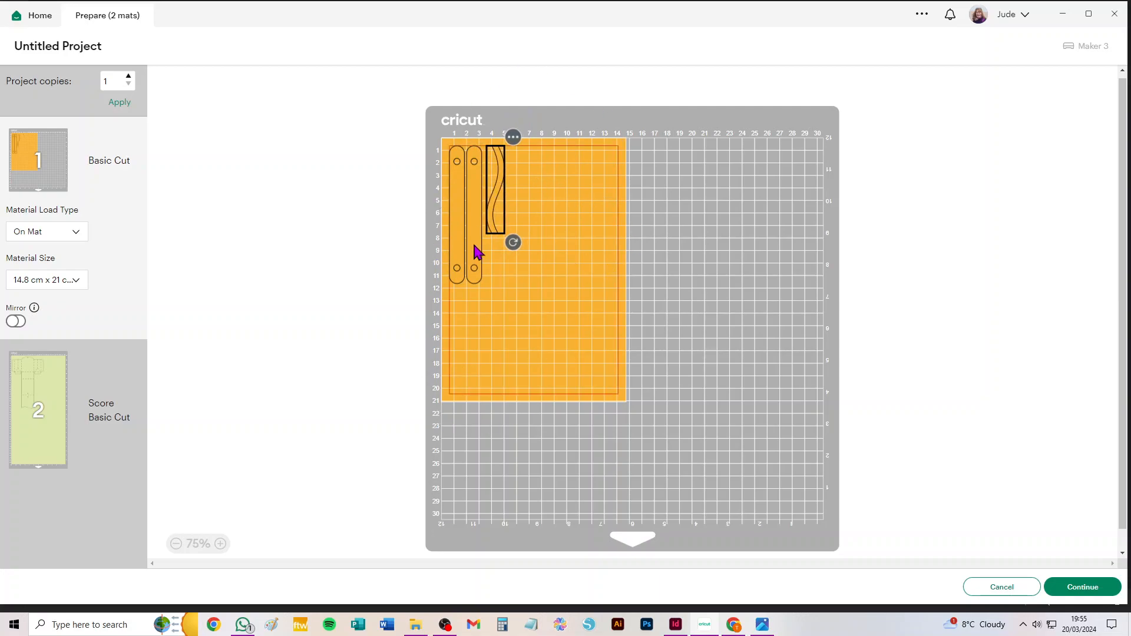
Set the green bag mat's material size to 30.5 cm x 30.5 cm
click(32, 384)
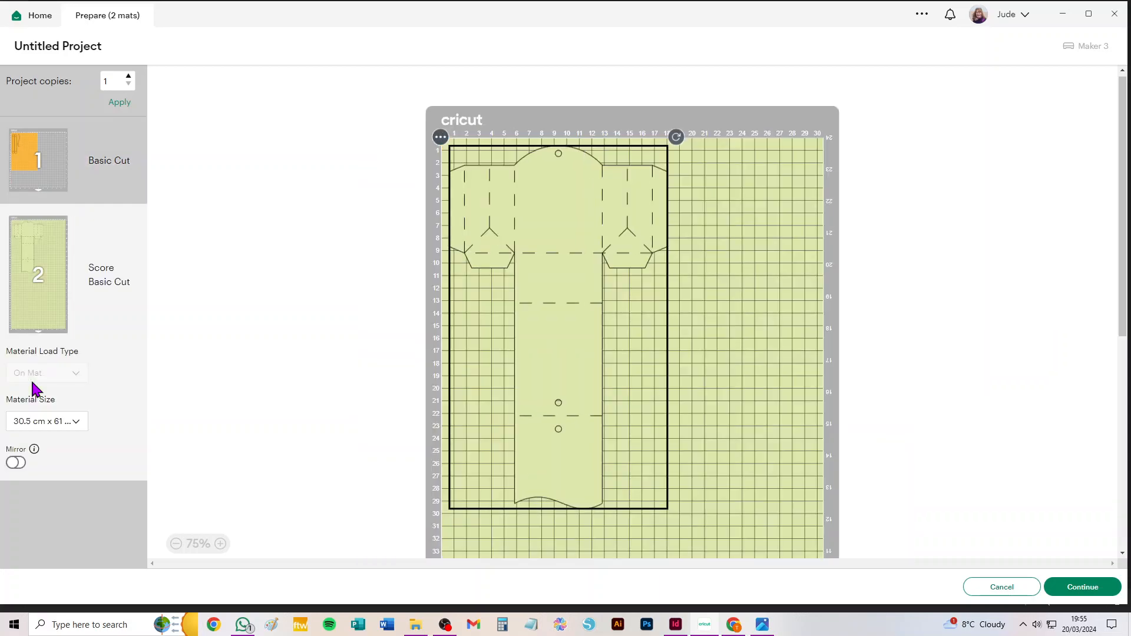
click(64, 423)
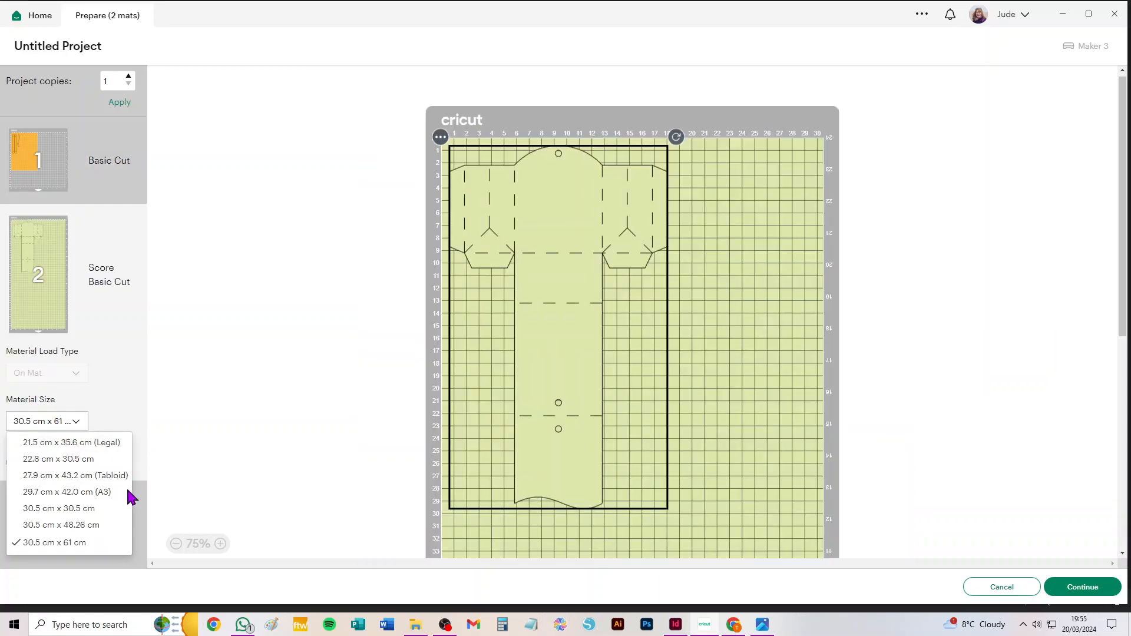
click(66, 508)
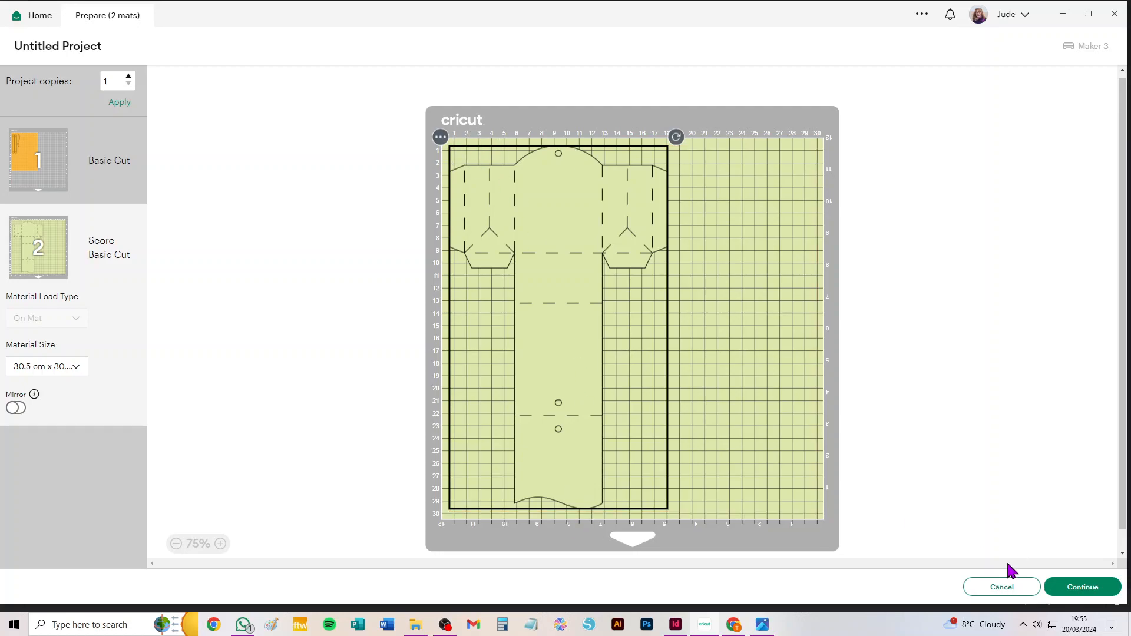
Leave mat preparation and delete all the green and orange favour bag pieces from the canvas
click(1004, 587)
click(467, 321)
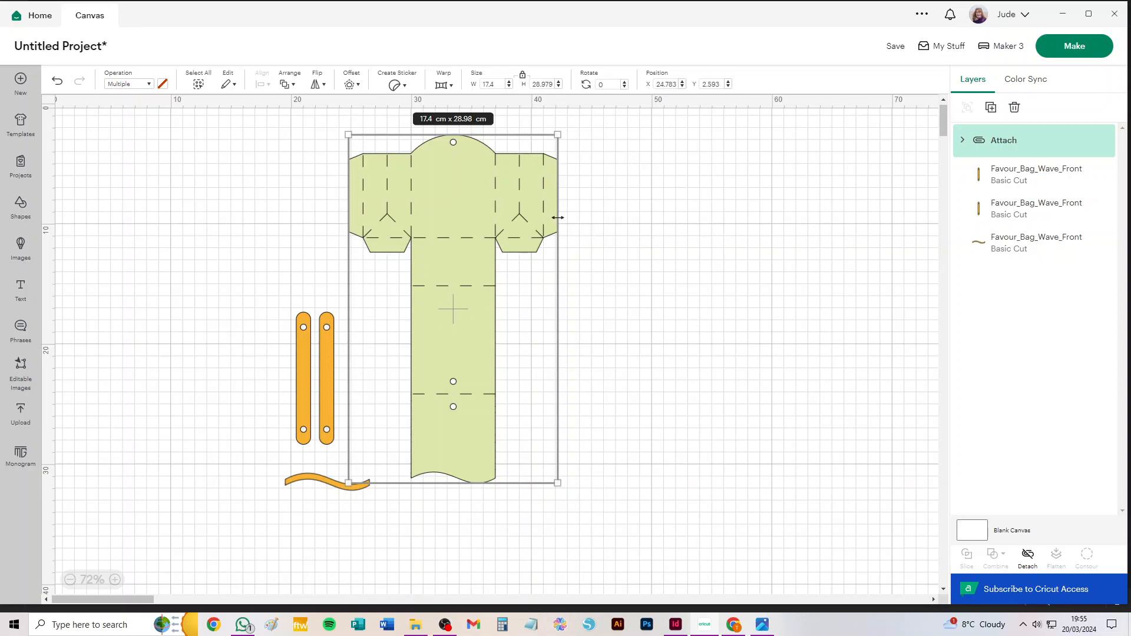
drag(469, 226, 504, 230)
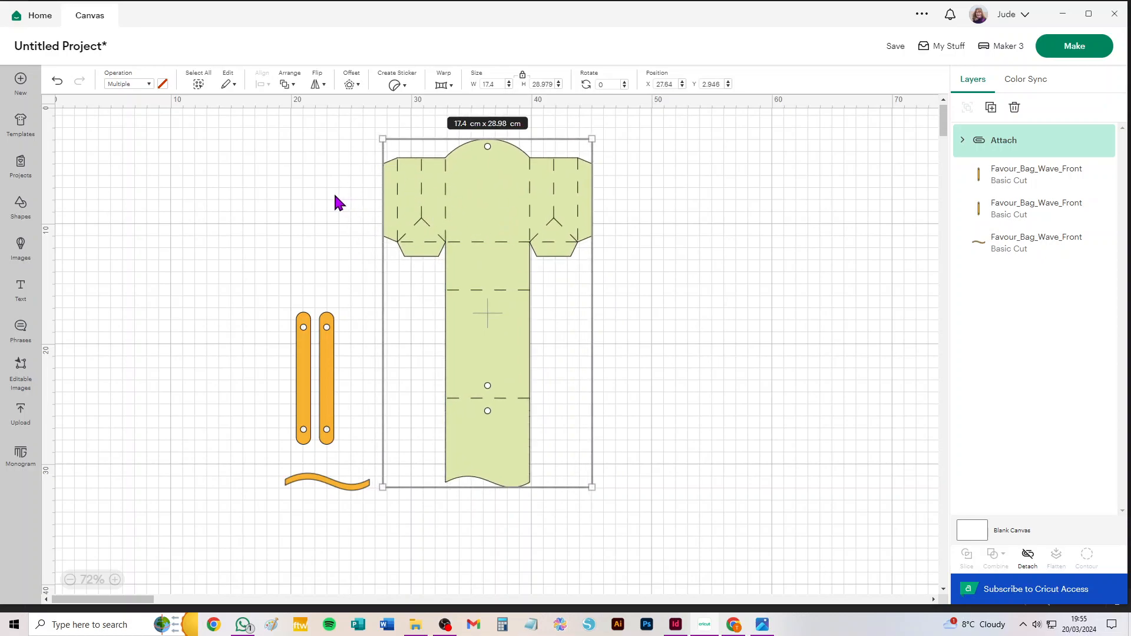
drag(212, 176, 766, 538)
key(Delete)
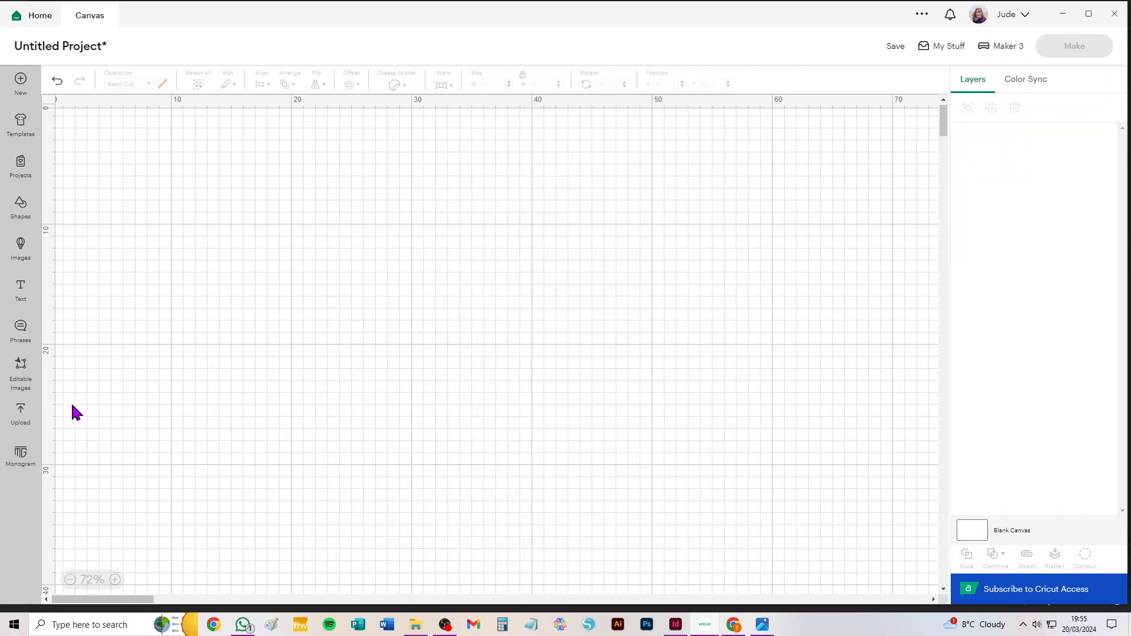
Add the uploaded purple two-part favour bag template to the canvas and expand its nested layer groups
click(20, 412)
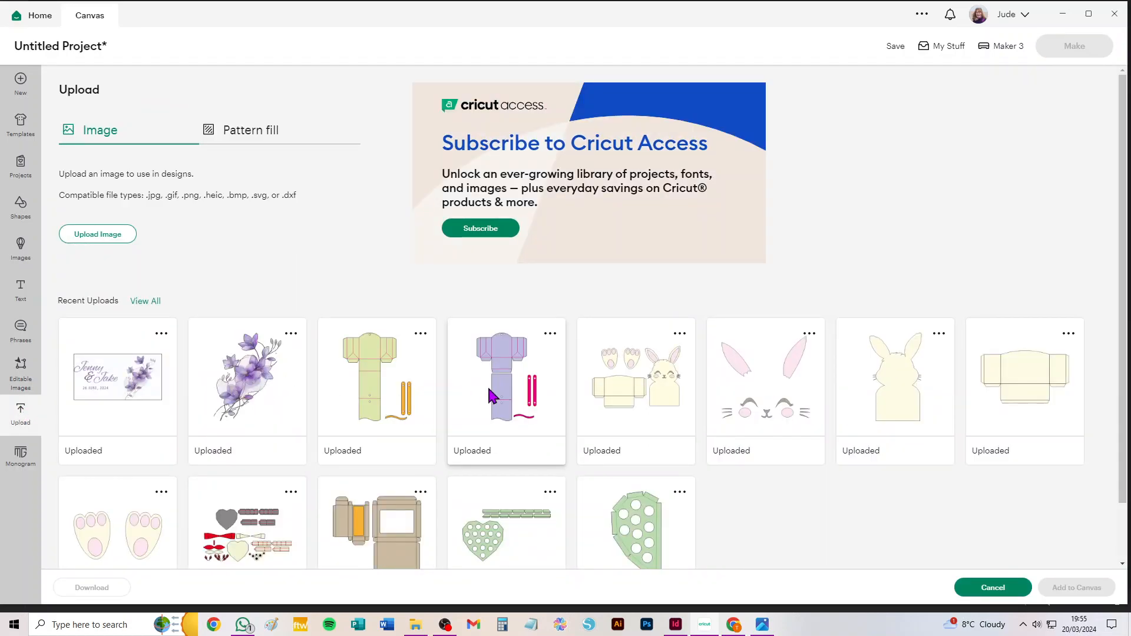
click(484, 393)
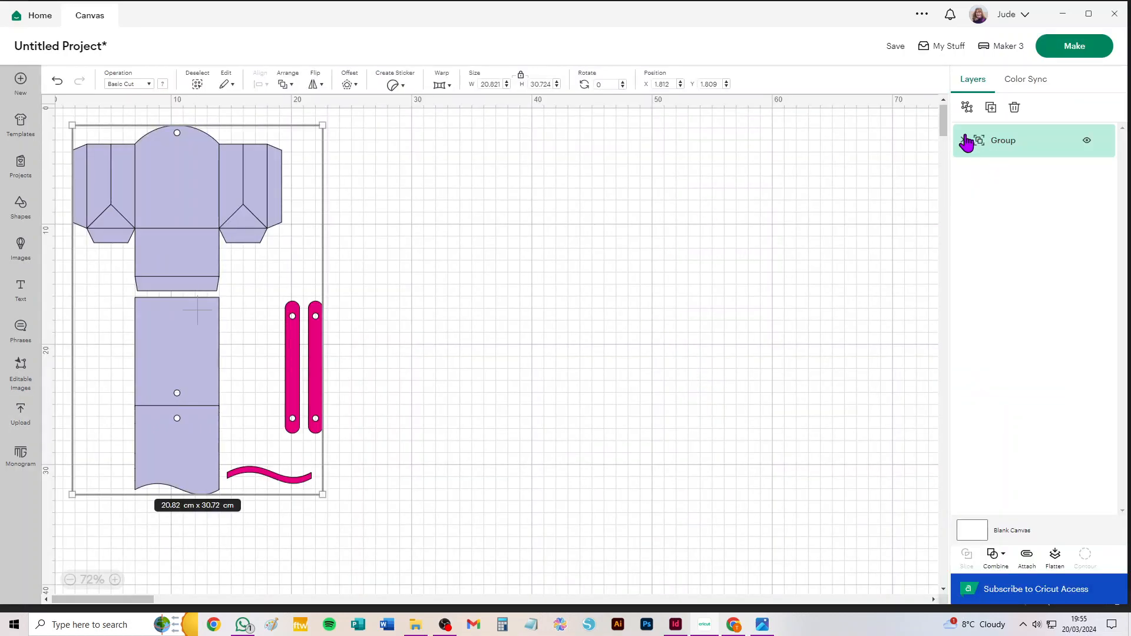
click(962, 141)
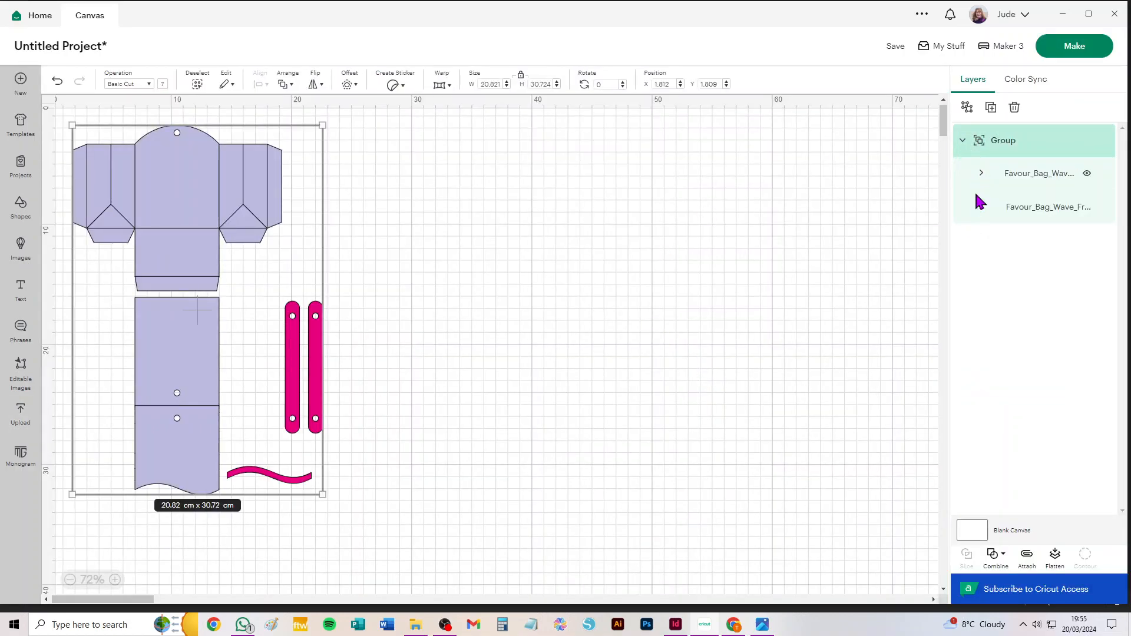
click(980, 174)
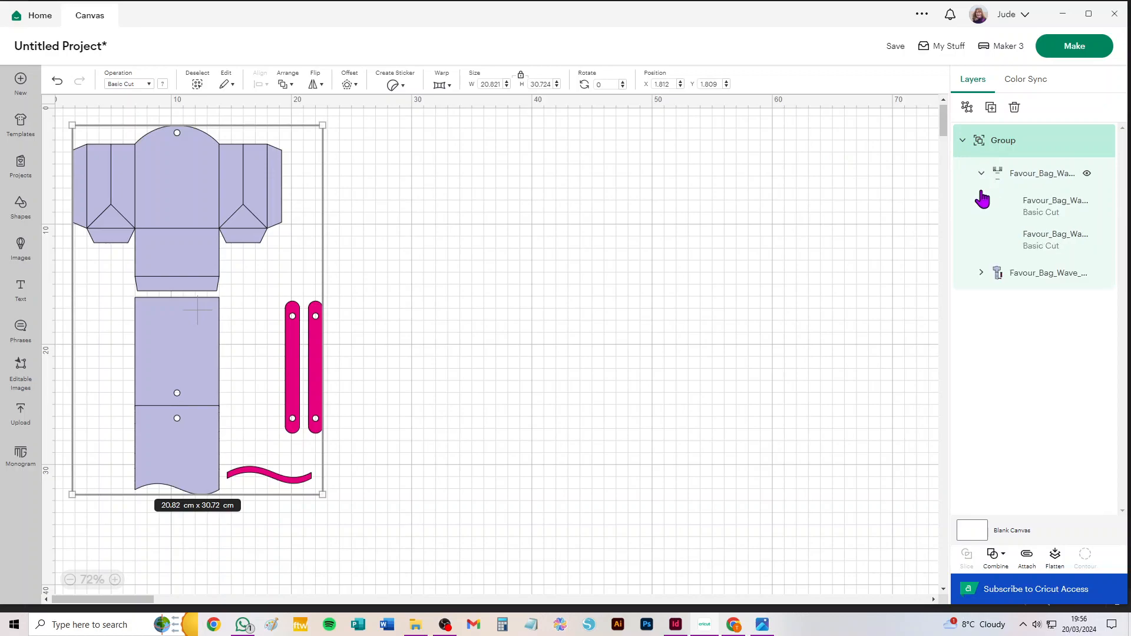
click(981, 273)
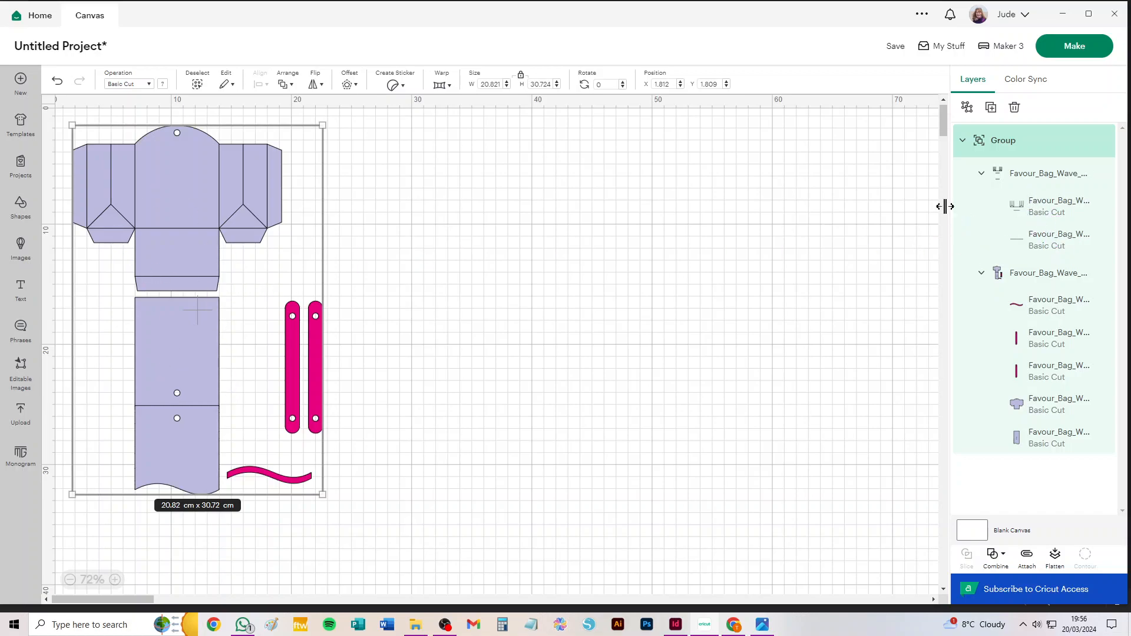
Set the operation of the template's fold-line subgroup to Score
click(1032, 180)
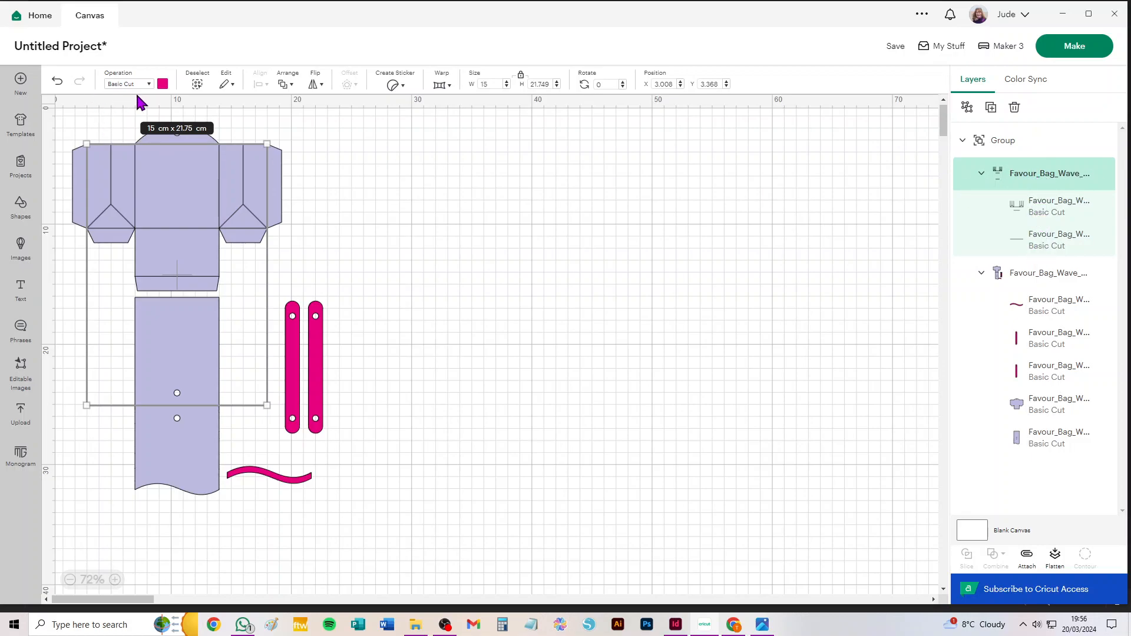
click(119, 84)
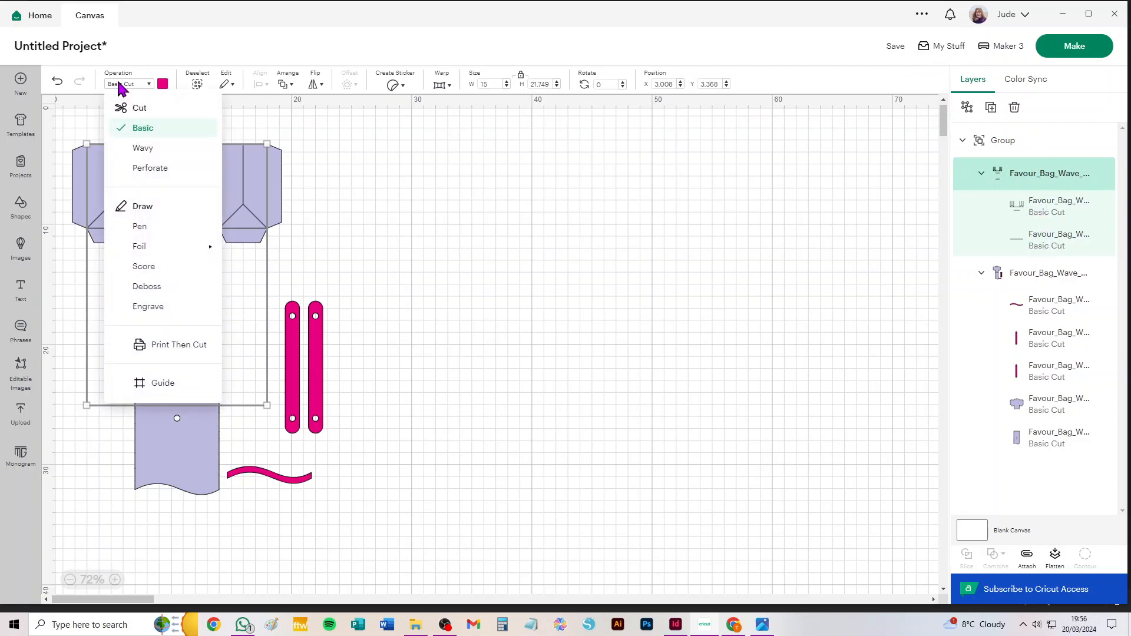
click(142, 267)
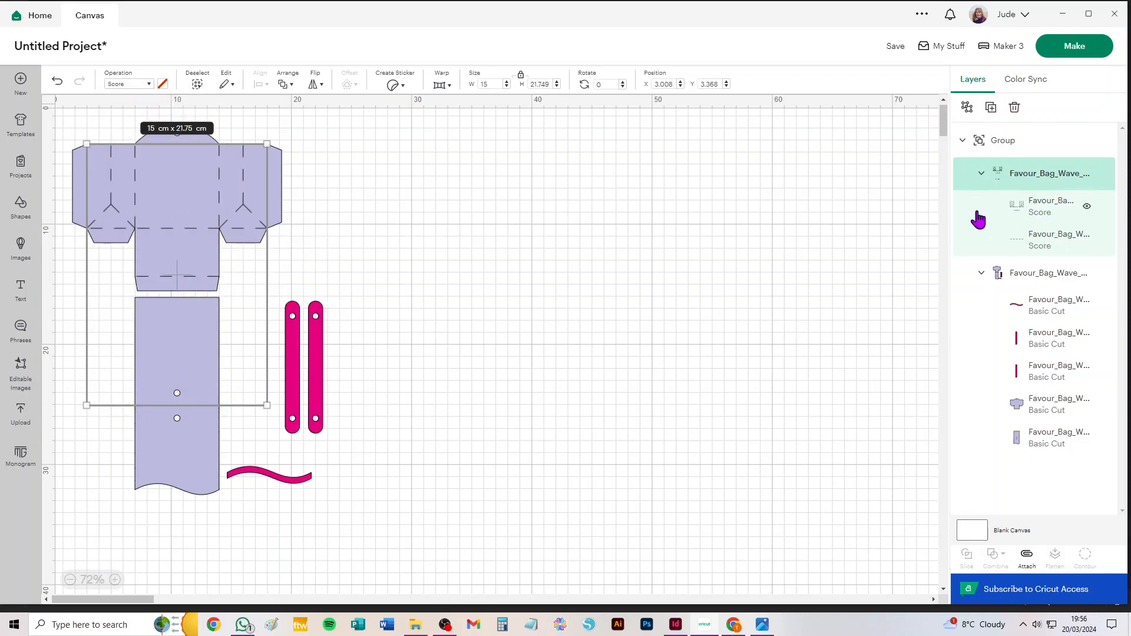
Ungroup the score lines, the cut pieces and the main template group into separate layers
click(966, 108)
click(1032, 250)
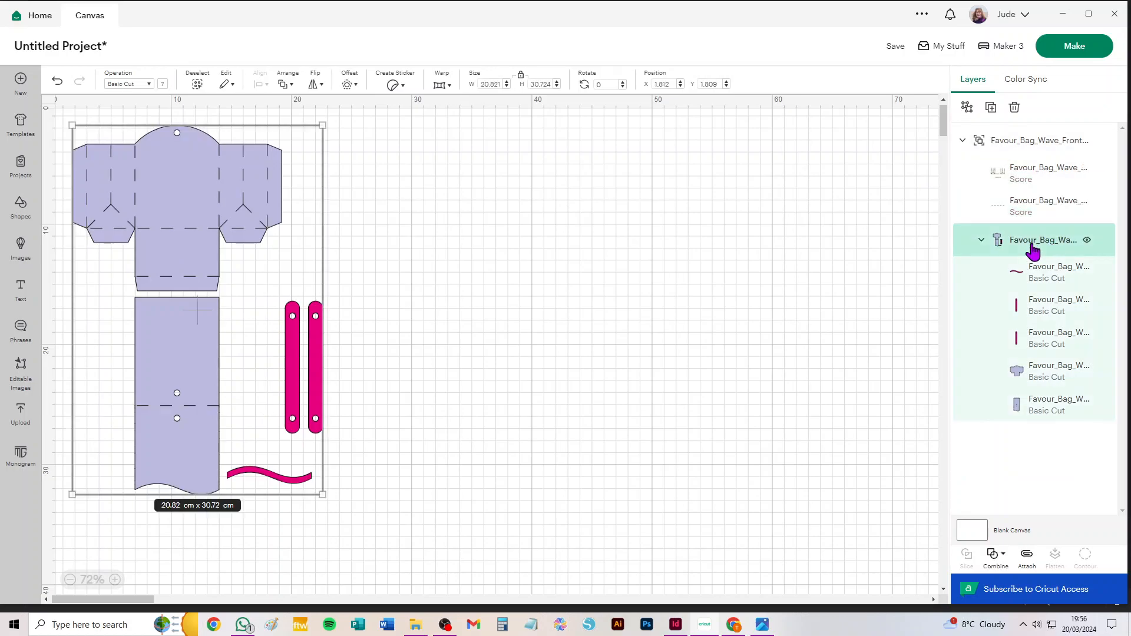
click(960, 107)
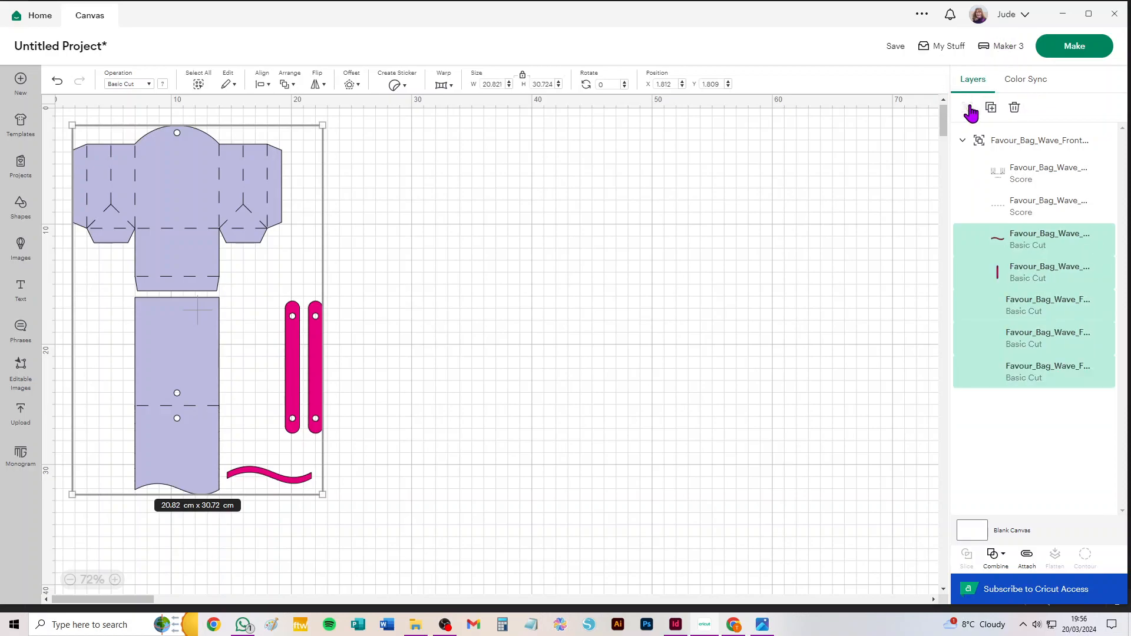
click(1002, 141)
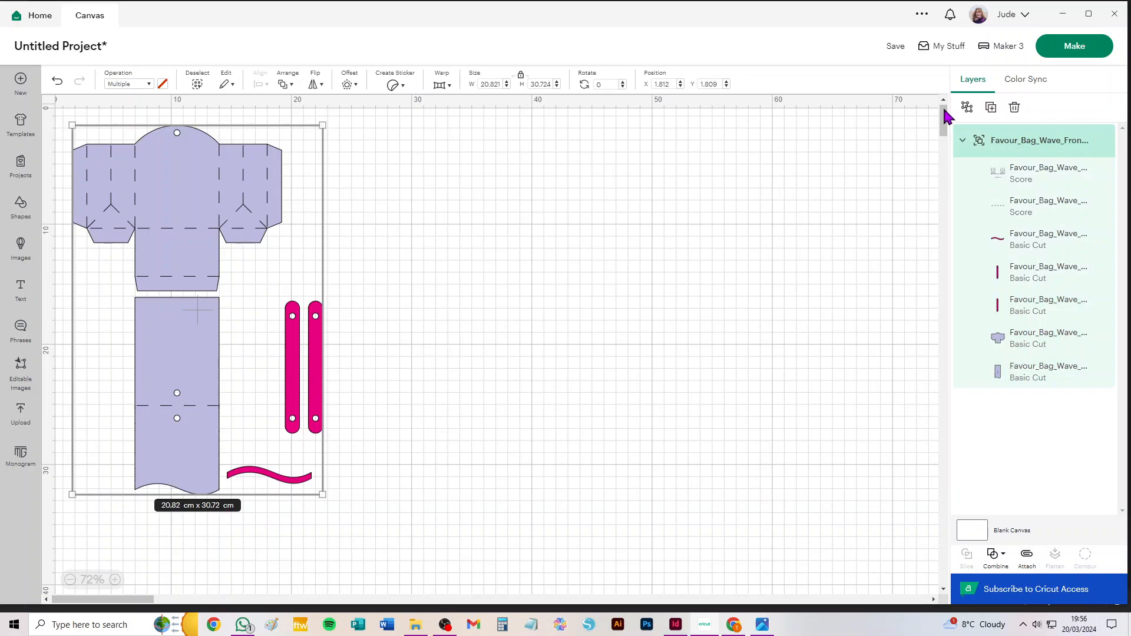
click(967, 108)
Move the two pink handles and the wavy strip well away to the right of the purple bag pieces
click(537, 324)
drag(429, 290, 224, 497)
drag(297, 405, 597, 318)
Attach the matching score lines to the upper bag piece and, separately, to the lower bag piece
drag(398, 120, 41, 290)
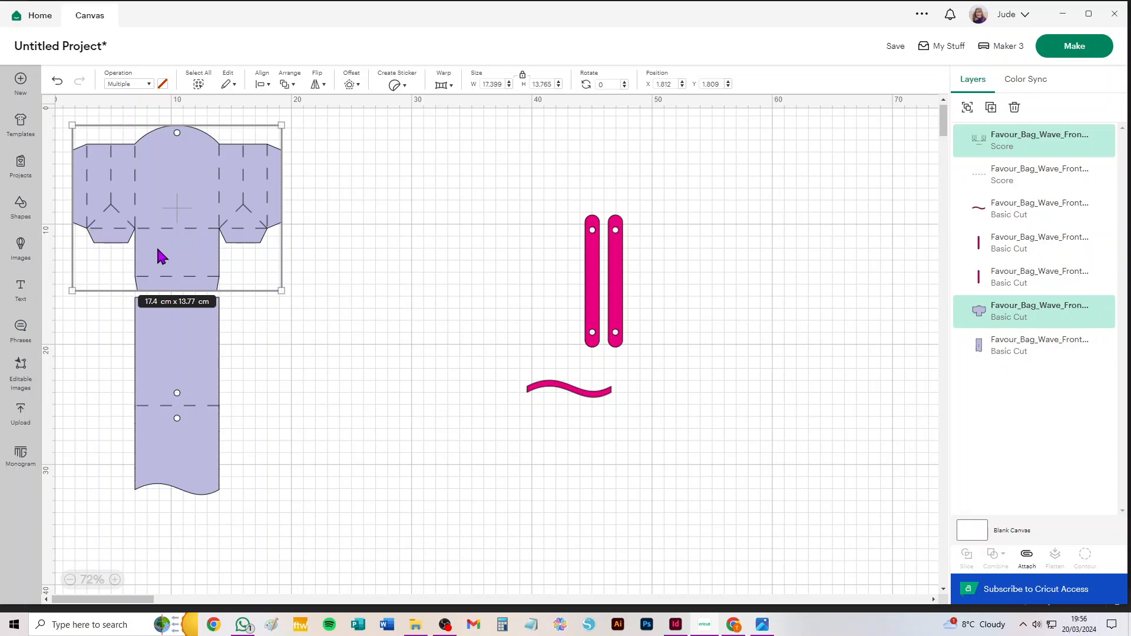
click(1027, 556)
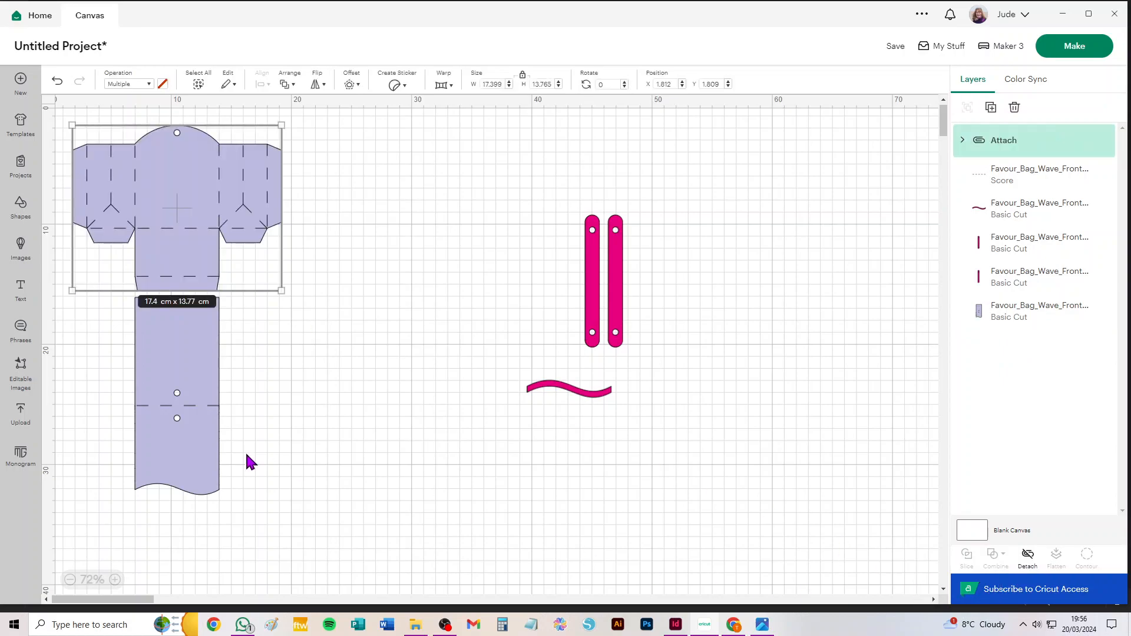
drag(46, 333, 314, 528)
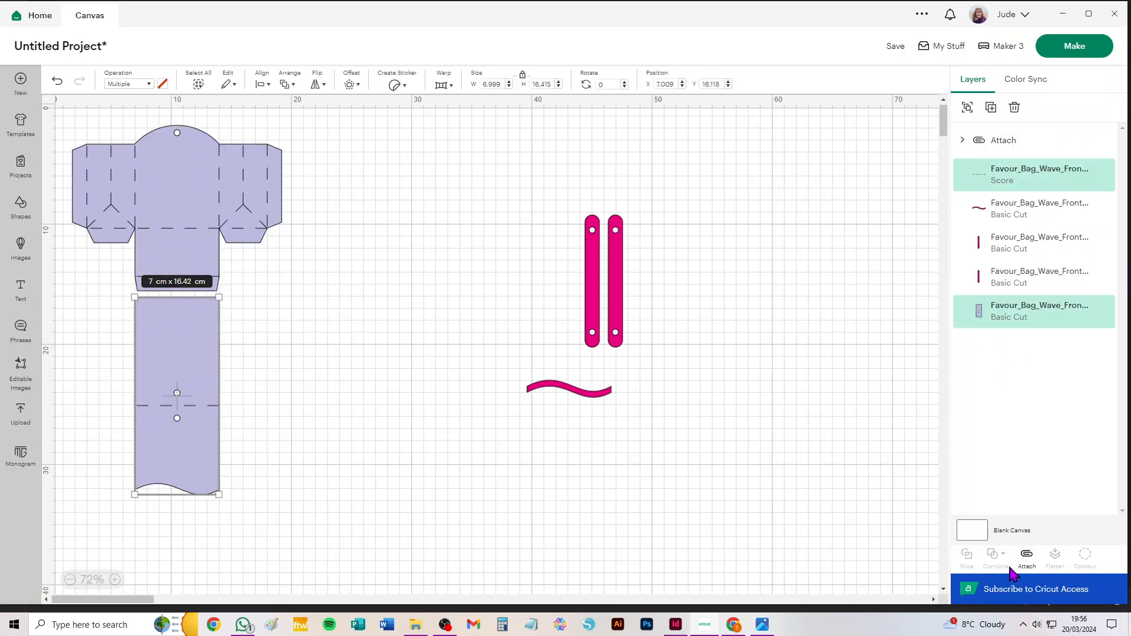
click(1027, 557)
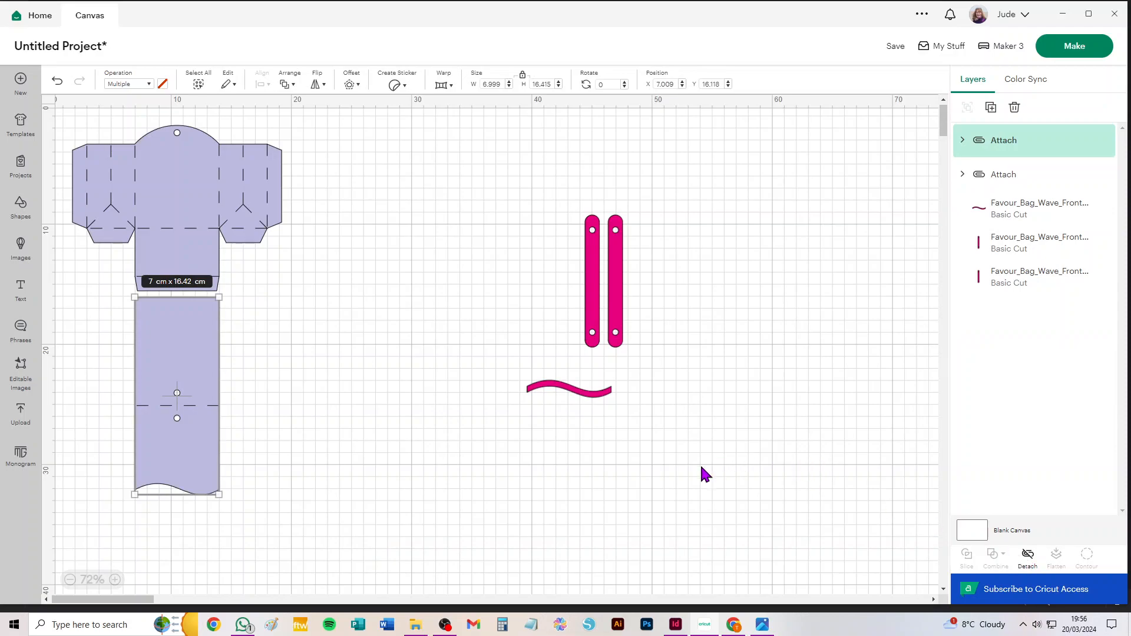
Overlap the lower bag piece with the upper piece's flap at the score line and move it back down clear of it
mouse_move(173, 326)
mouse_down()
mouse_move(270, 331)
mouse_move(172, 305)
mouse_up()
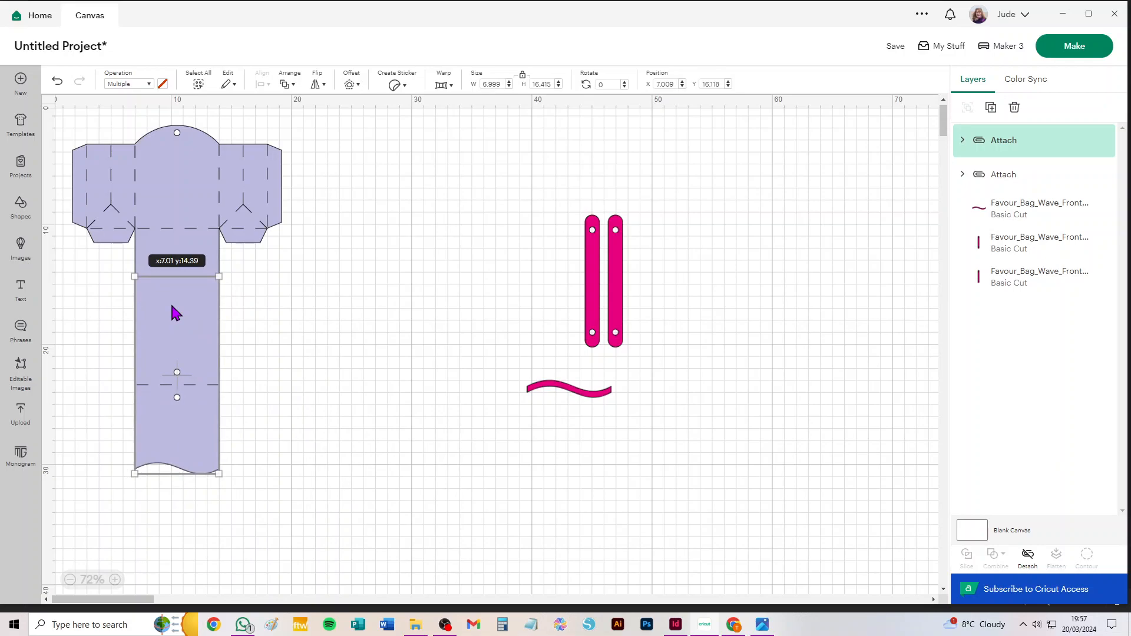
drag(172, 305, 164, 340)
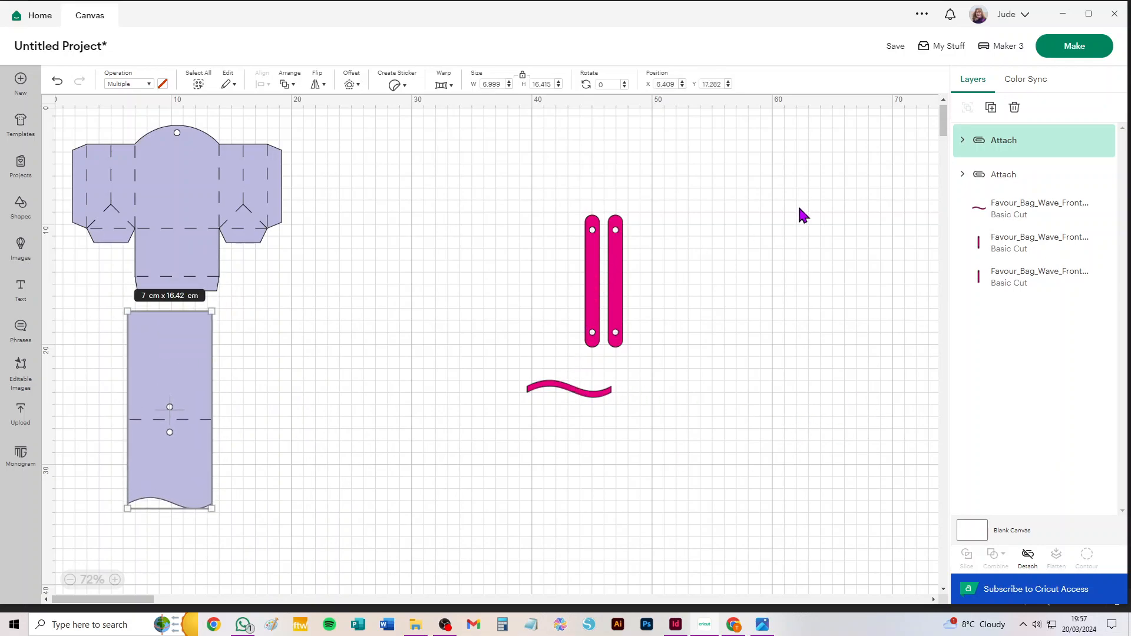
Proceed to mat preparation and set the purple mat's material size to 21 cm x 29.7 cm
click(1075, 46)
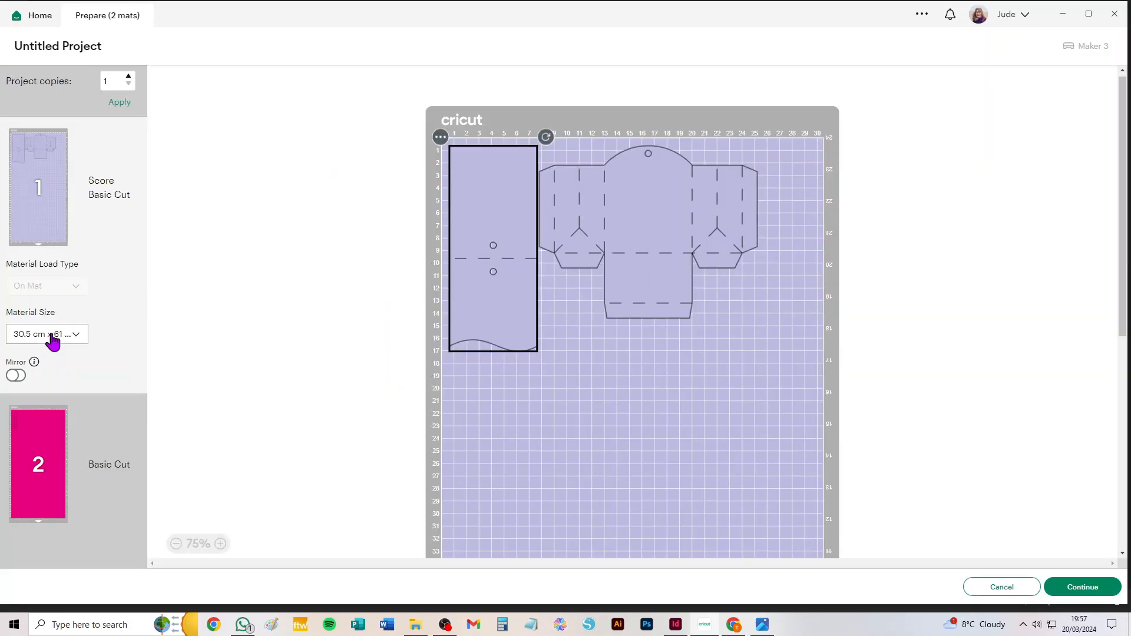
click(52, 336)
click(47, 372)
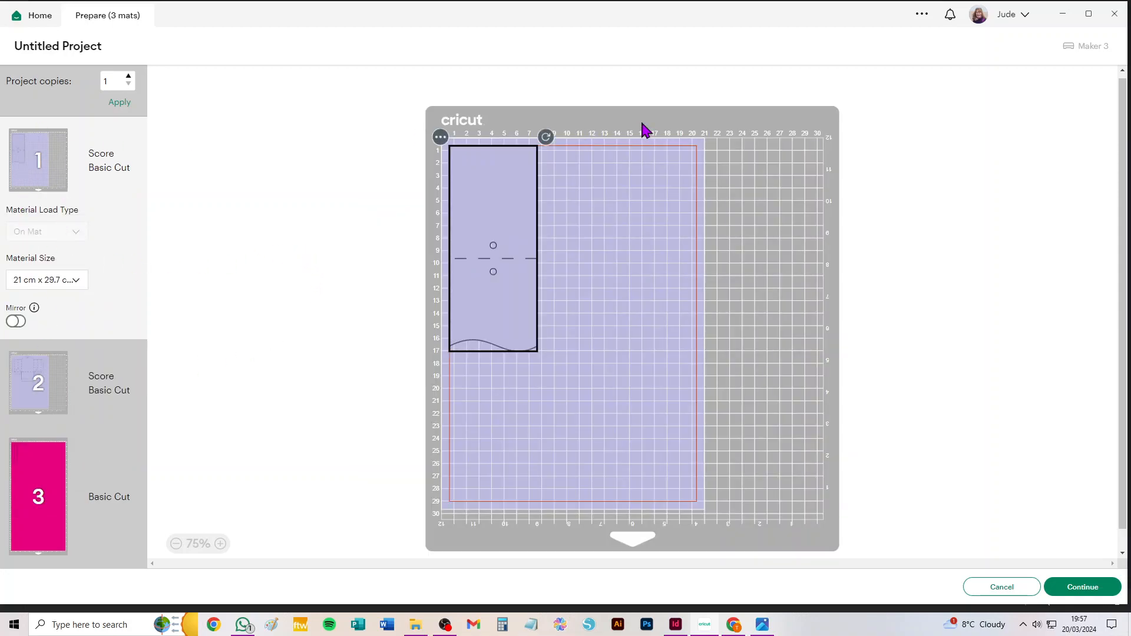
Set the pink mat's material size to 14.8 cm x 21 cm
click(32, 466)
click(75, 508)
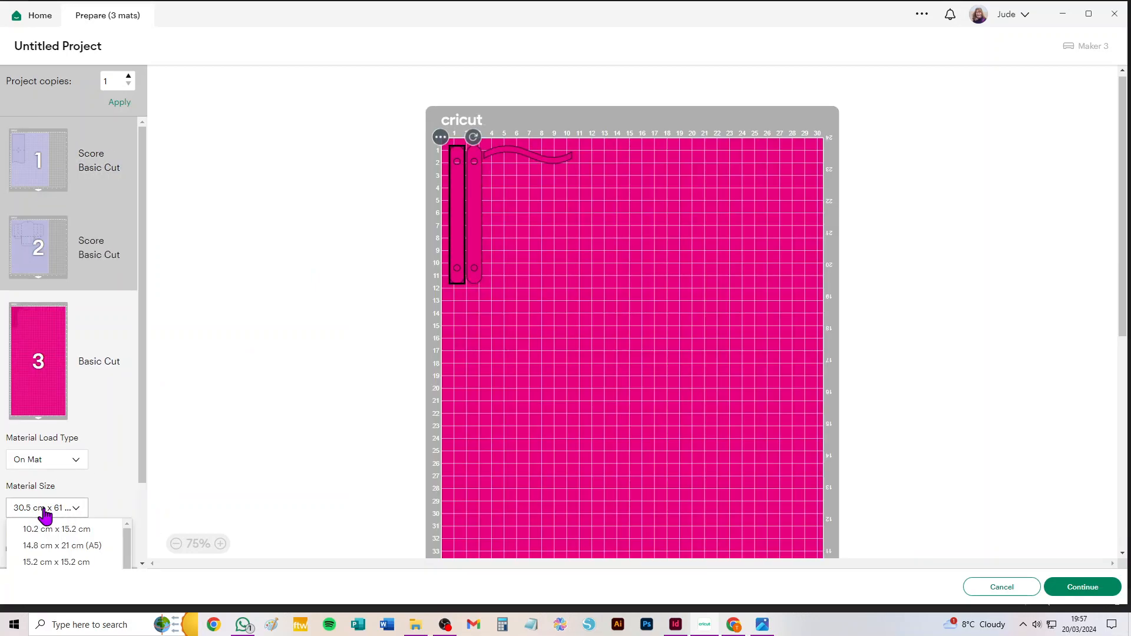
click(42, 547)
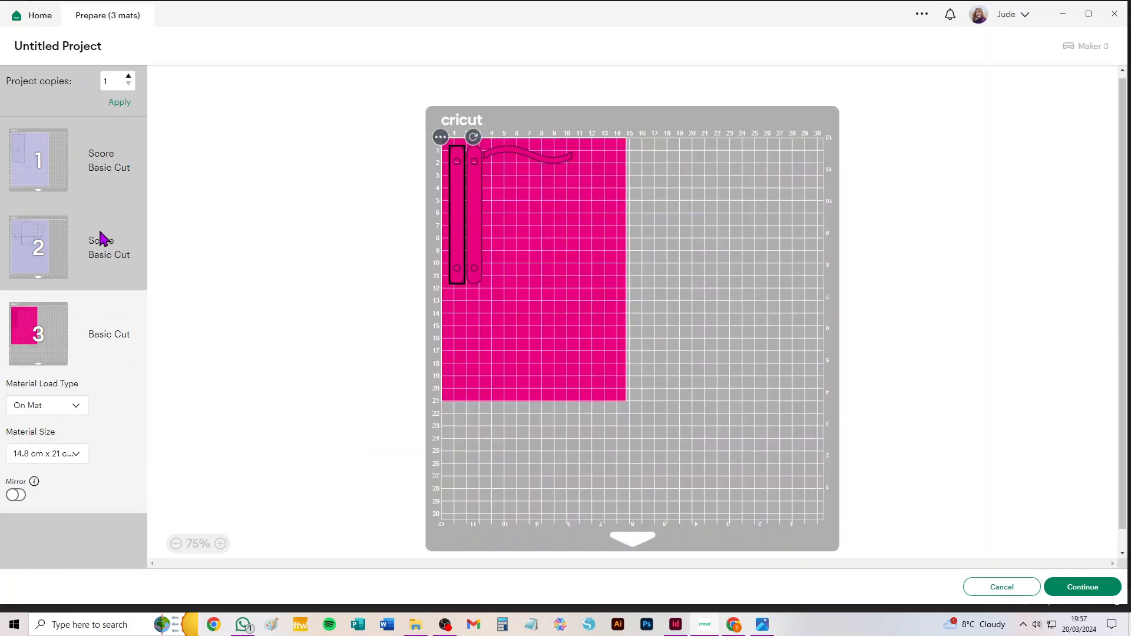
Rotate the upper bag piece a quarter turn on the second purple mat and place it in the mat's upper-left corner
click(15, 138)
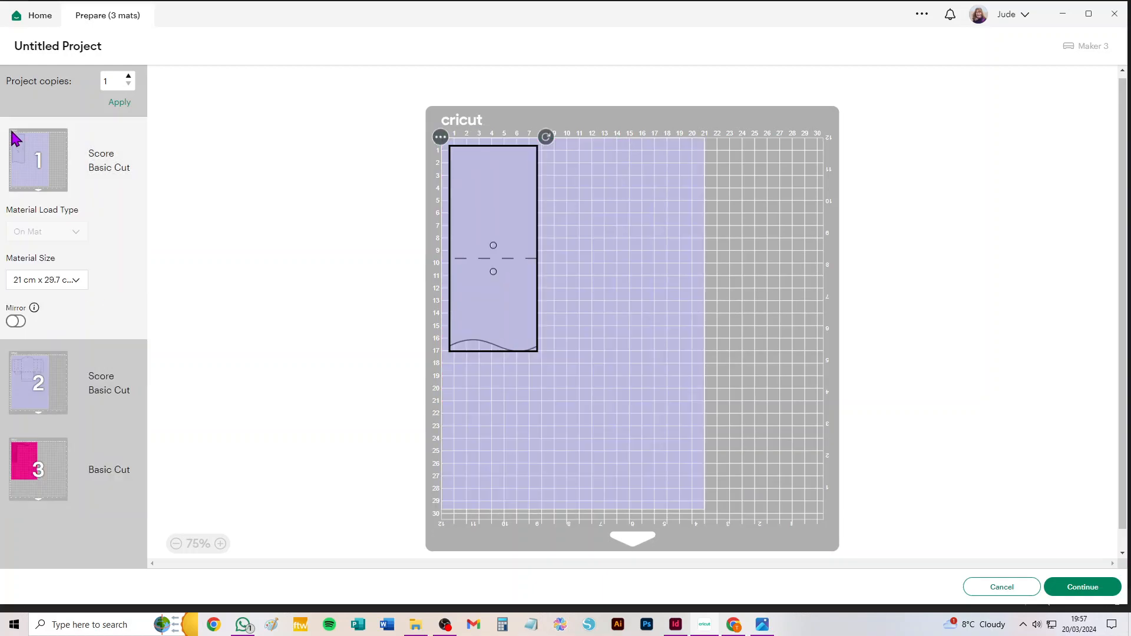
click(32, 397)
drag(675, 136, 623, 328)
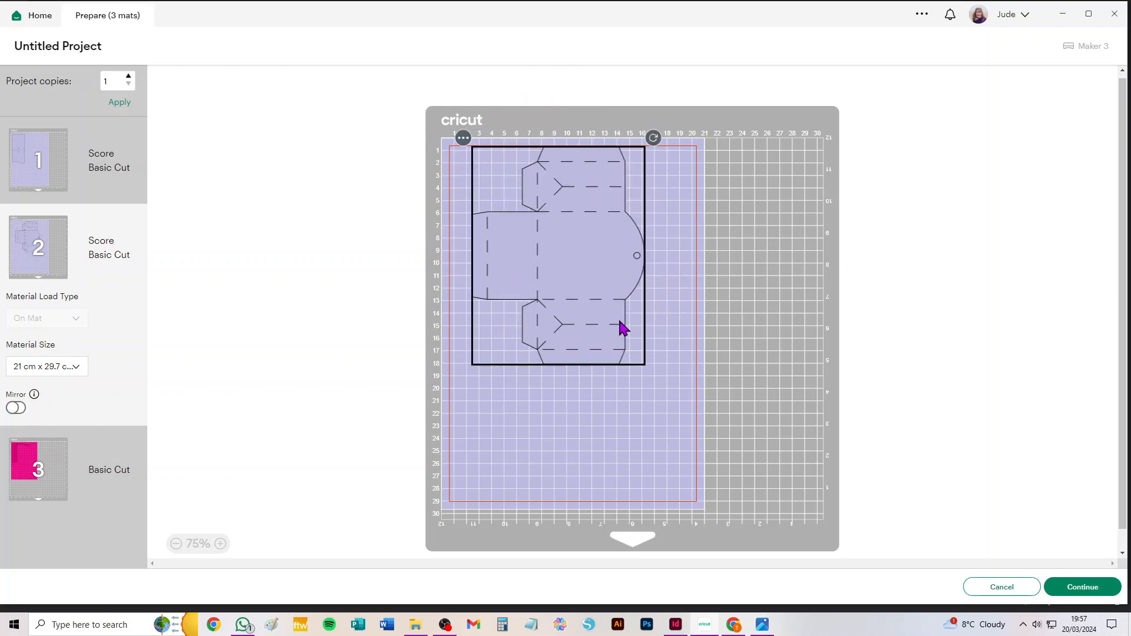
drag(589, 242, 557, 239)
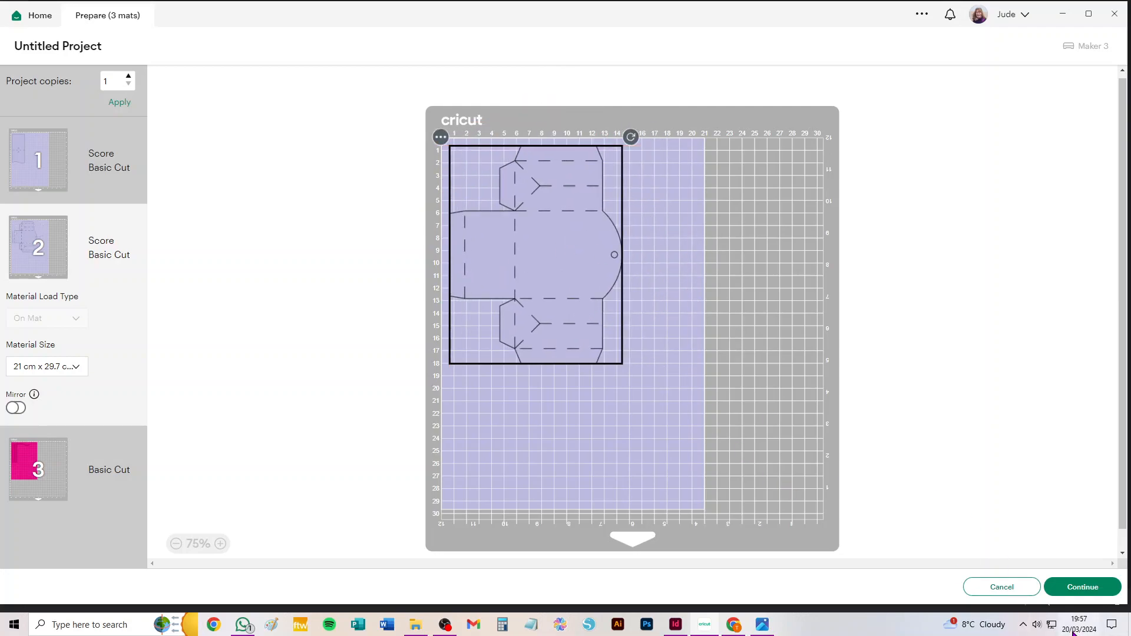
Return to the canvas and move the pink handles and wavy strip together onto the purple bag pieces
click(1015, 579)
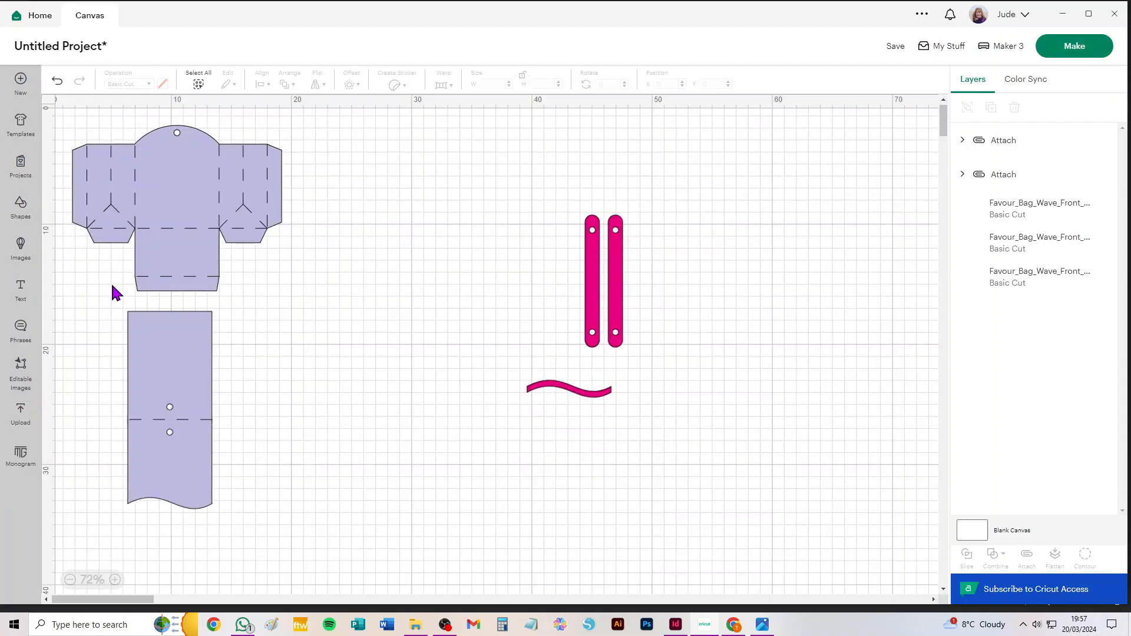
click(153, 159)
drag(728, 138, 115, 505)
click(663, 454)
drag(715, 221, 468, 424)
drag(593, 282, 181, 313)
click(369, 294)
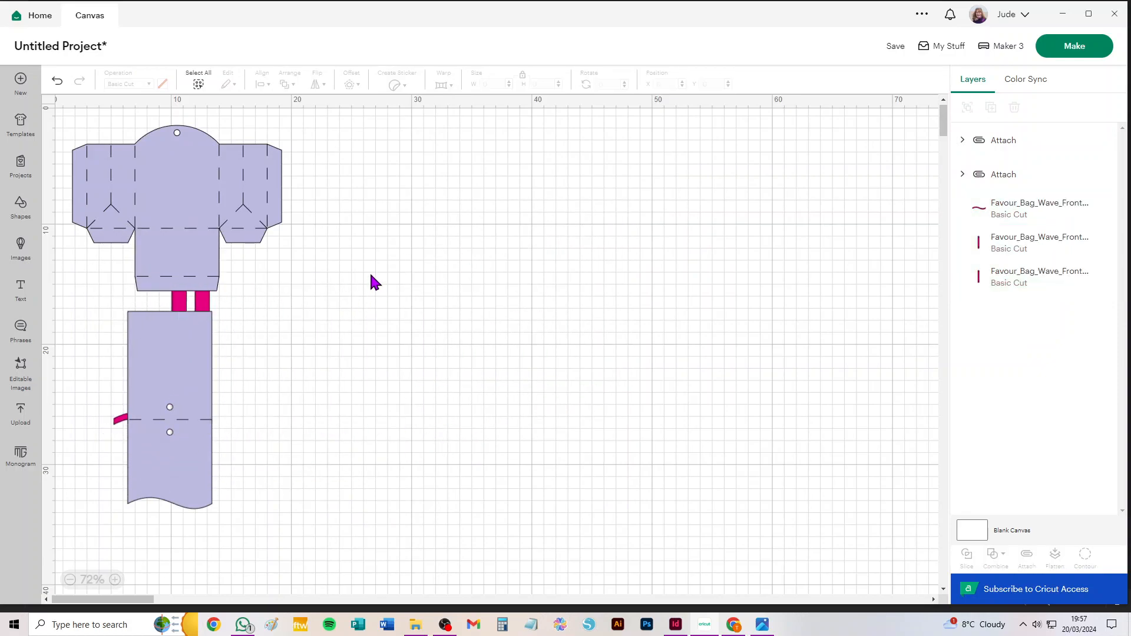
Scale all the pieces together to about 20.1 cm x 36.84 cm and proceed to mat preparation
click(166, 197)
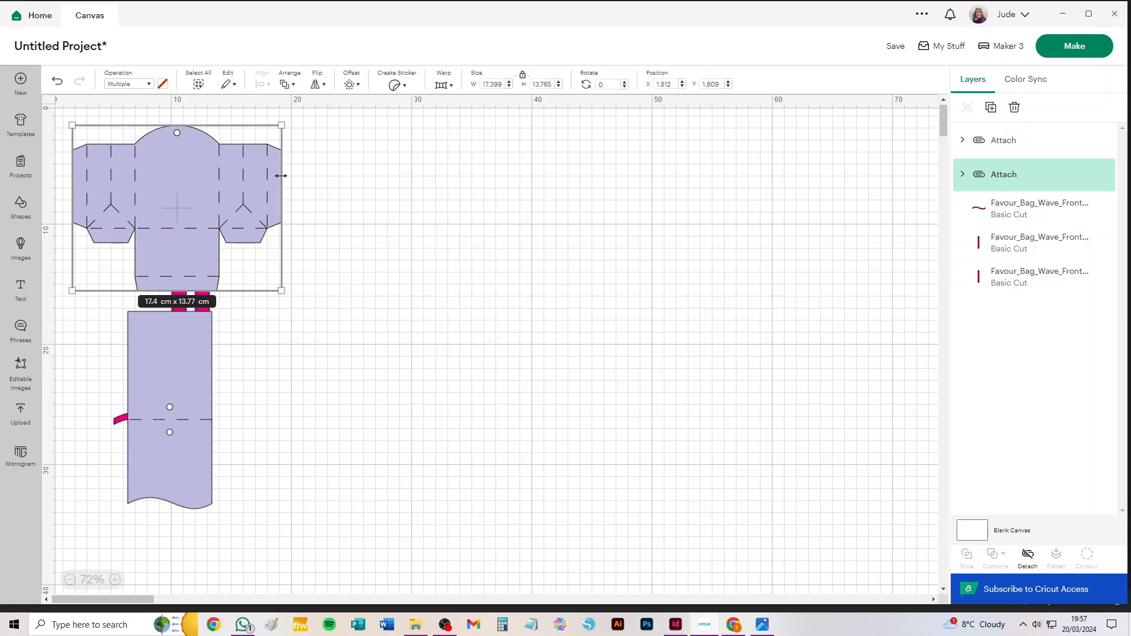
drag(379, 158, 65, 521)
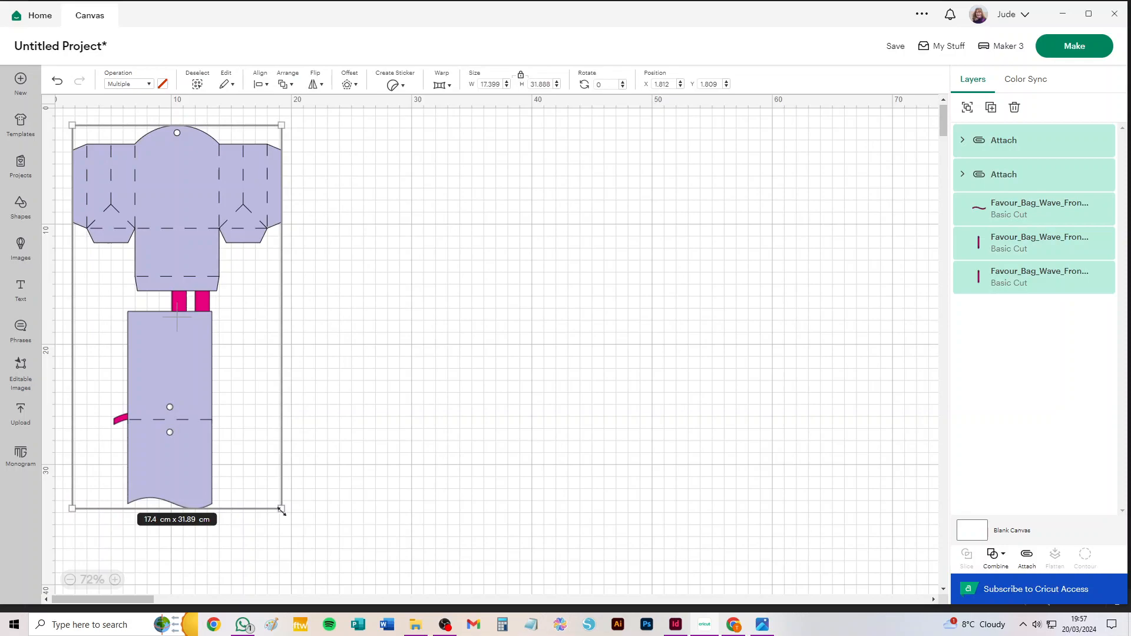
drag(282, 507, 312, 522)
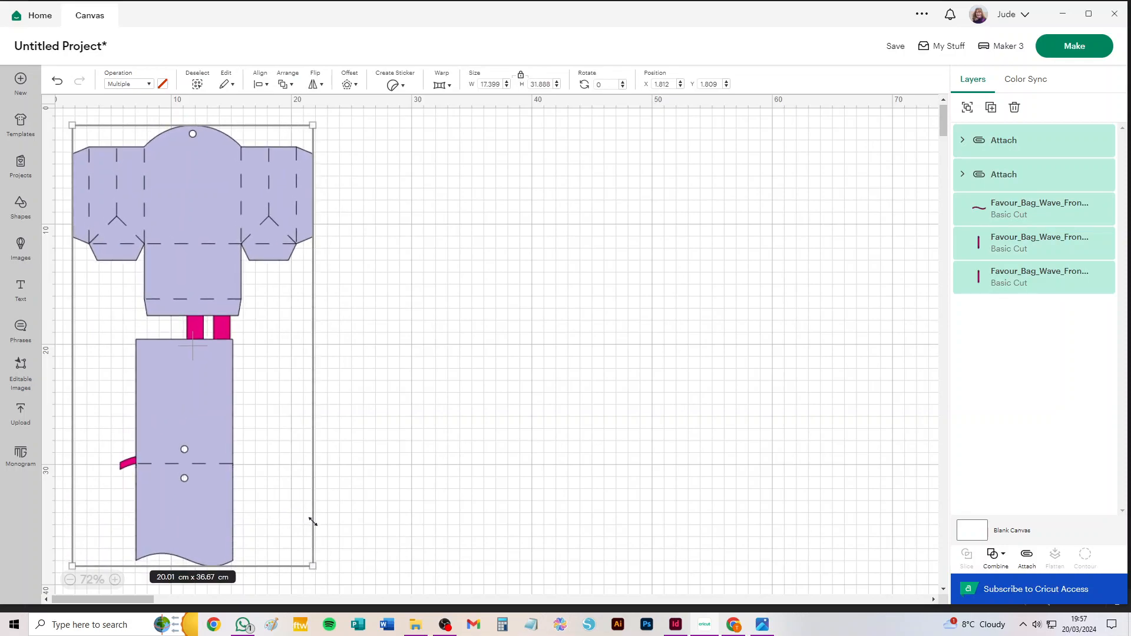
drag(318, 534, 327, 549)
scroll(419, 381, down, 3)
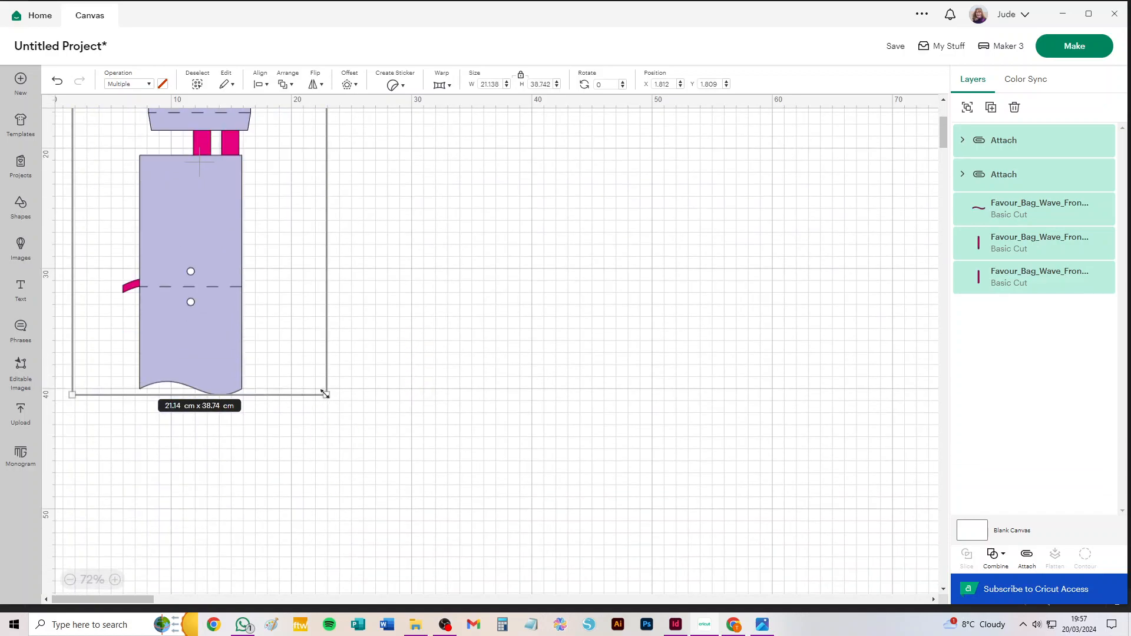
drag(325, 394, 312, 373)
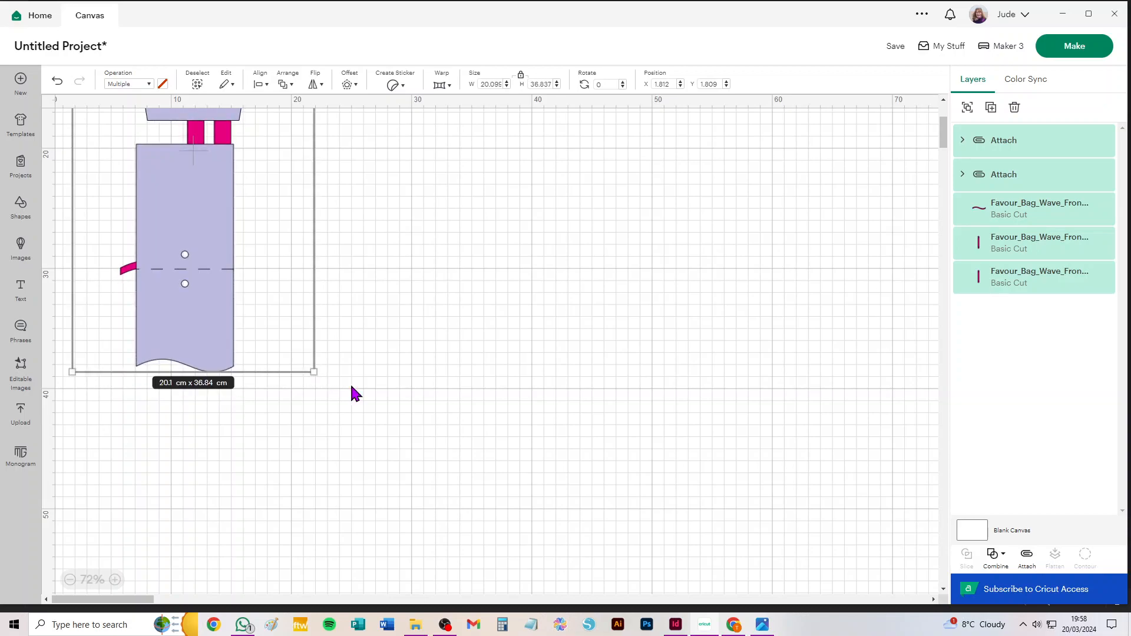
click(1073, 46)
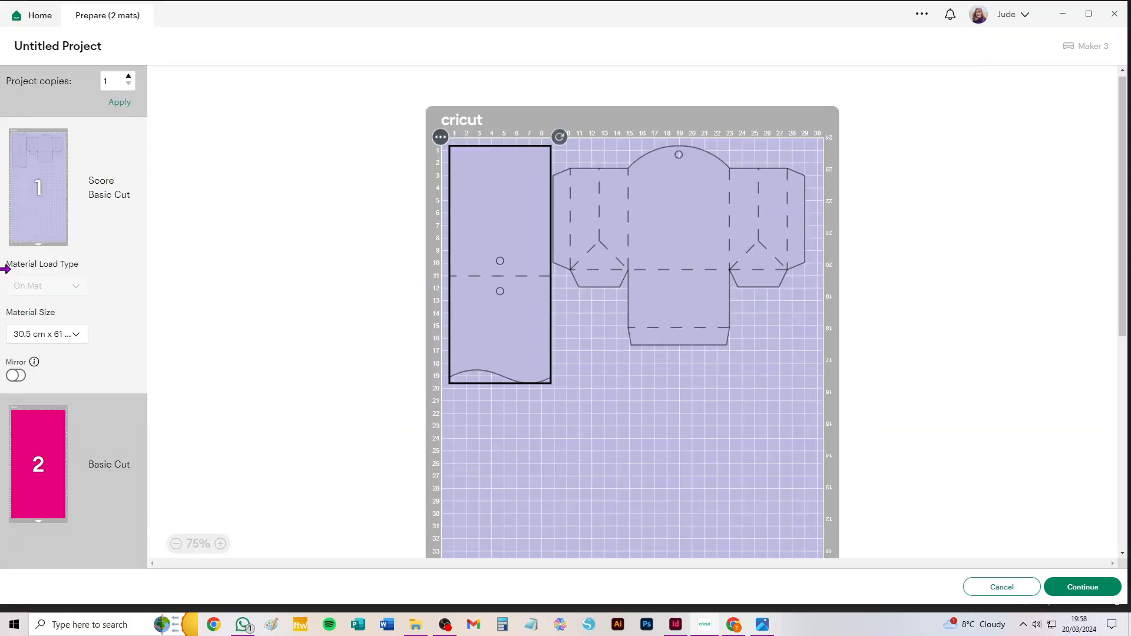
Set the purple mat's material size to 21 cm x 29.7 cm (A4) and try repositioning the flapped bag piece
click(29, 337)
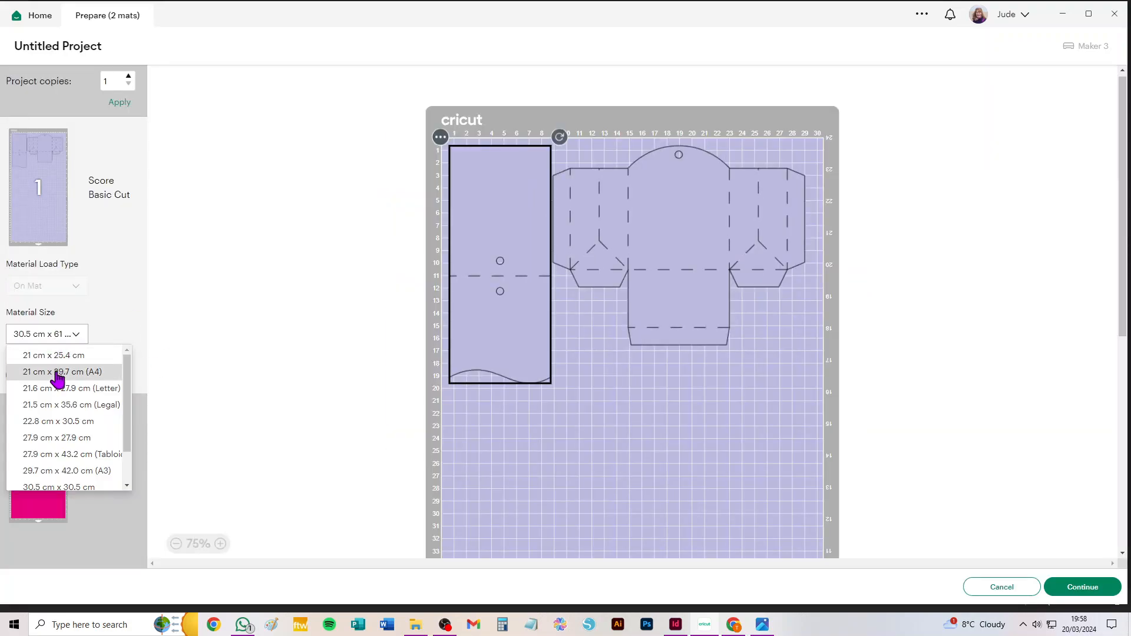
click(81, 371)
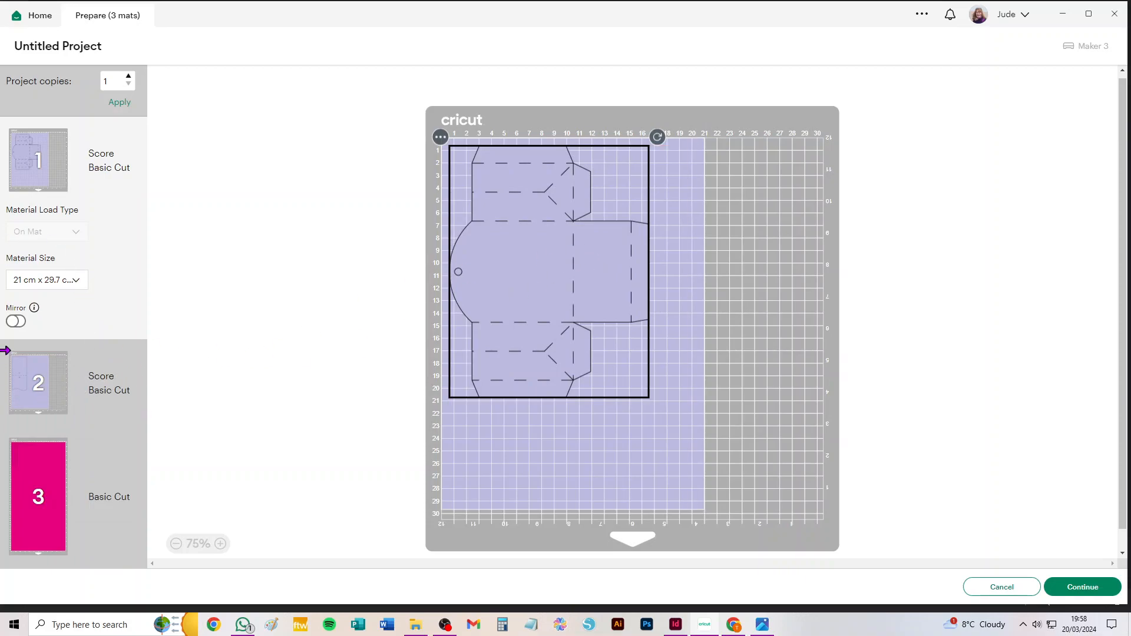
drag(659, 139, 662, 351)
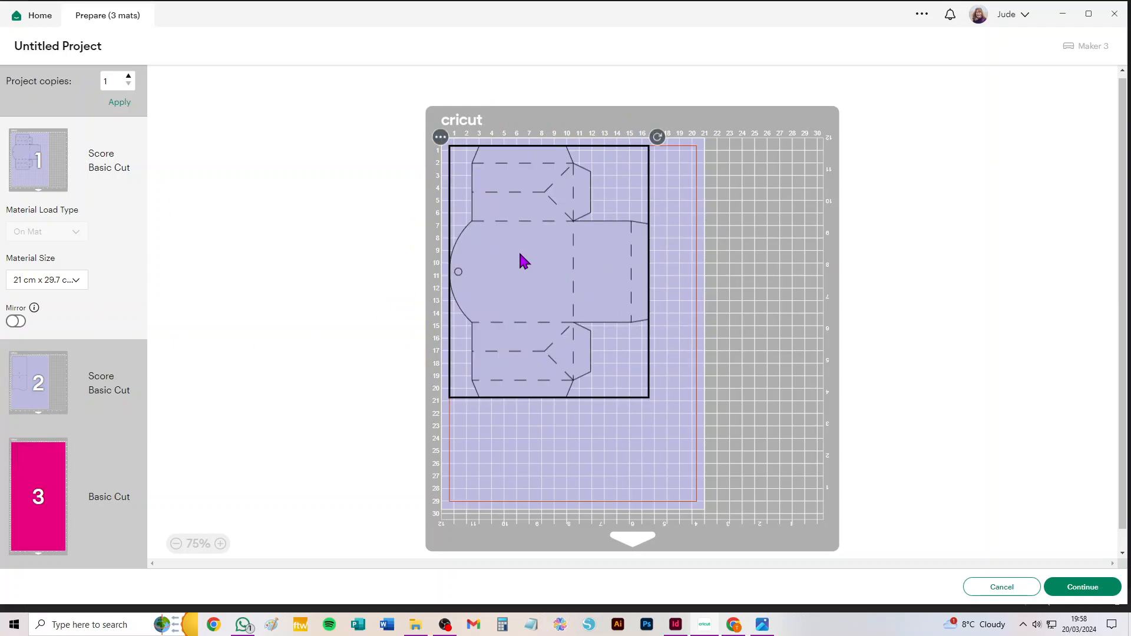
Set the purple mat's material size to 30.5 cm x 30.5 cm
click(44, 280)
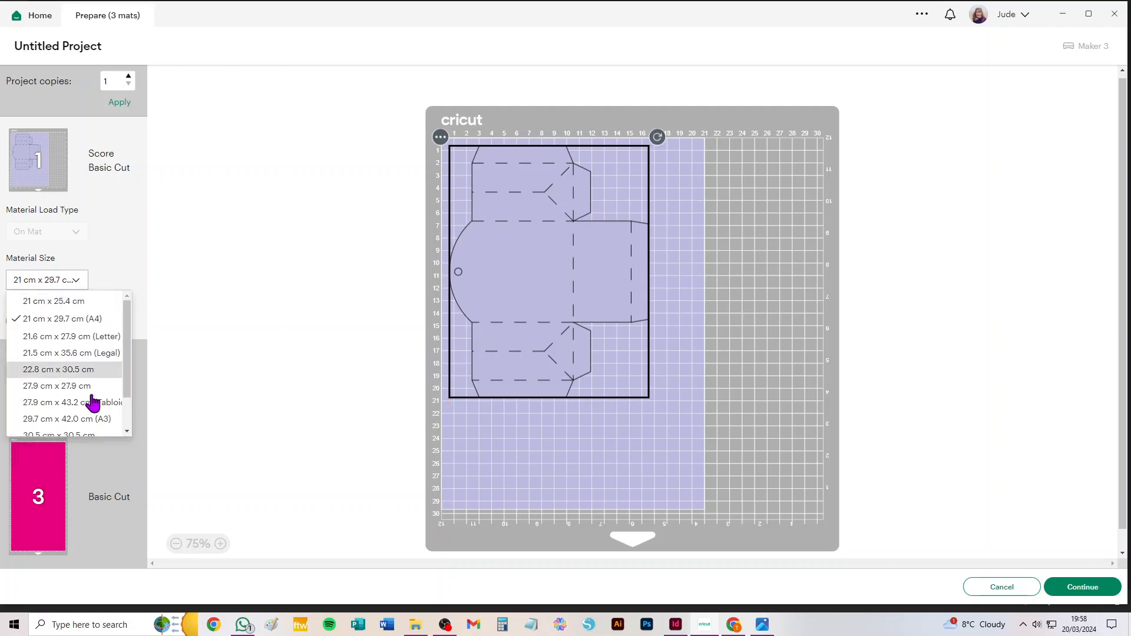
scroll(80, 391, down, 2)
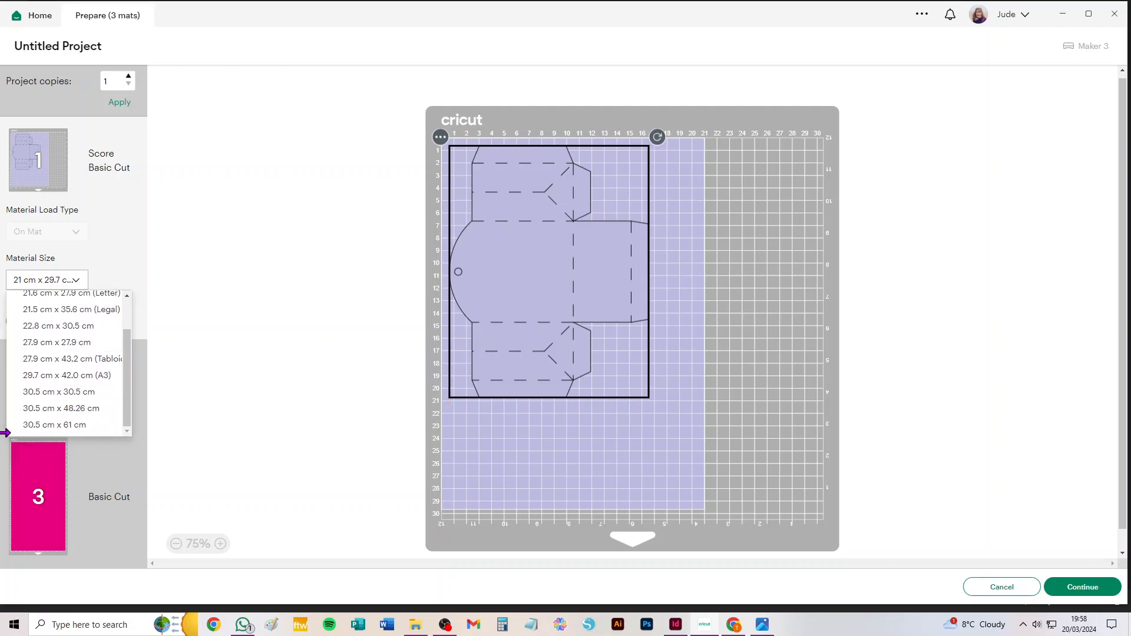
click(79, 392)
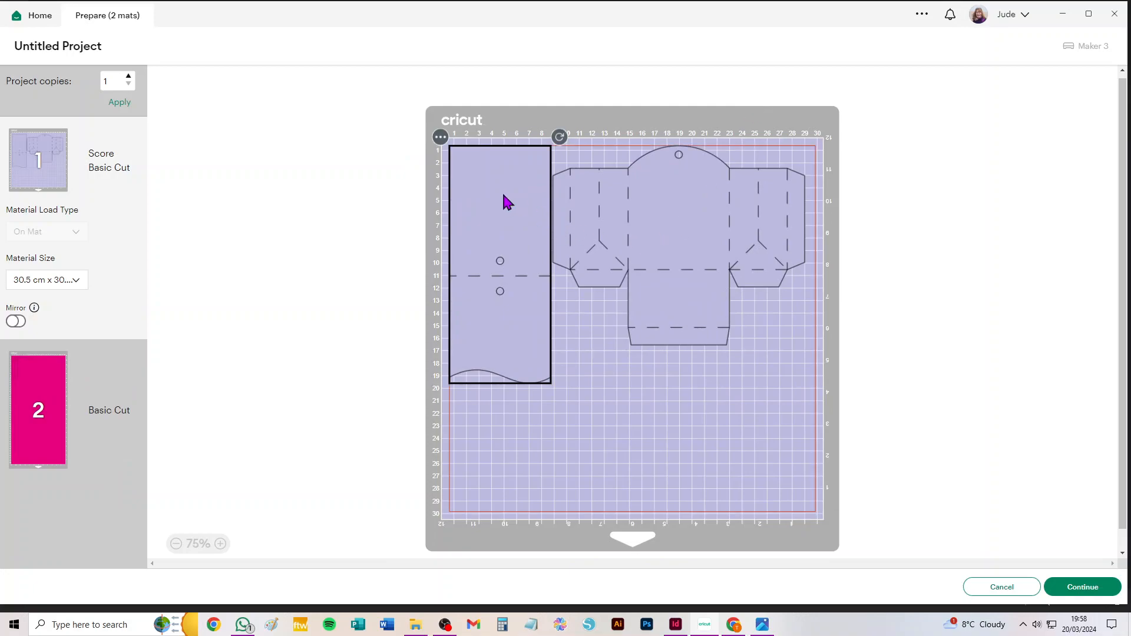
Place the flapped bag piece in the mat's upper-left corner and the wavy-edged piece, rotated a quarter turn, directly below it
drag(504, 196, 487, 340)
drag(683, 224, 546, 199)
drag(541, 309, 657, 358)
drag(673, 265, 770, 457)
mouse_move(660, 394)
mouse_down()
mouse_move(616, 426)
mouse_move(646, 421)
mouse_move(641, 404)
mouse_up()
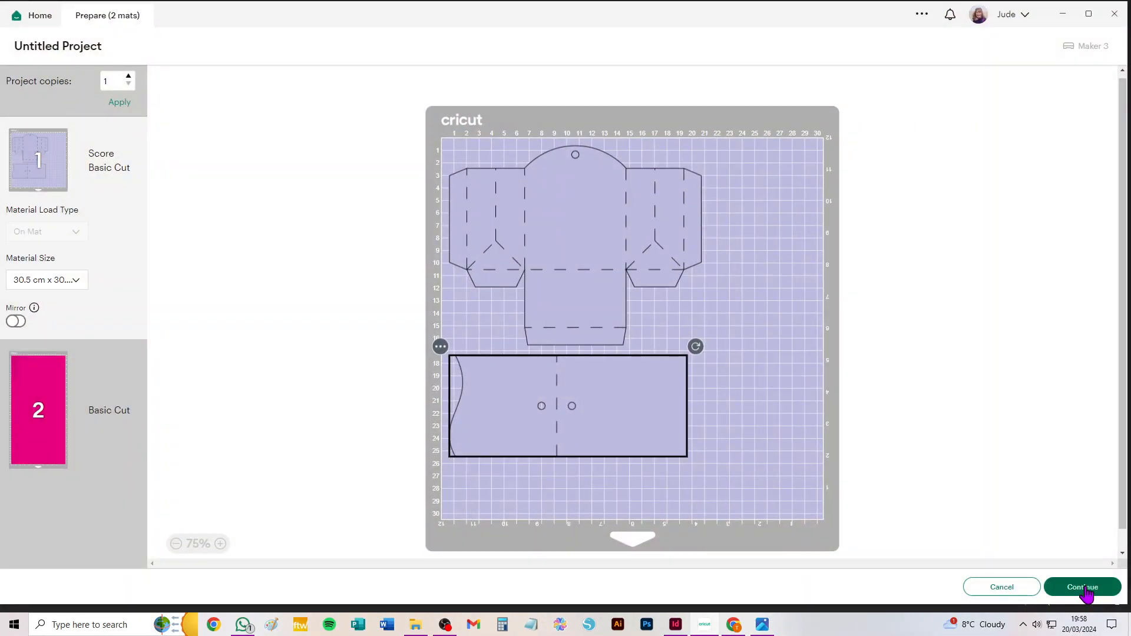
Return to the canvas and reposition the flapped bag piece above the wavy-edged piece, over the pink handles
click(1007, 592)
click(189, 175)
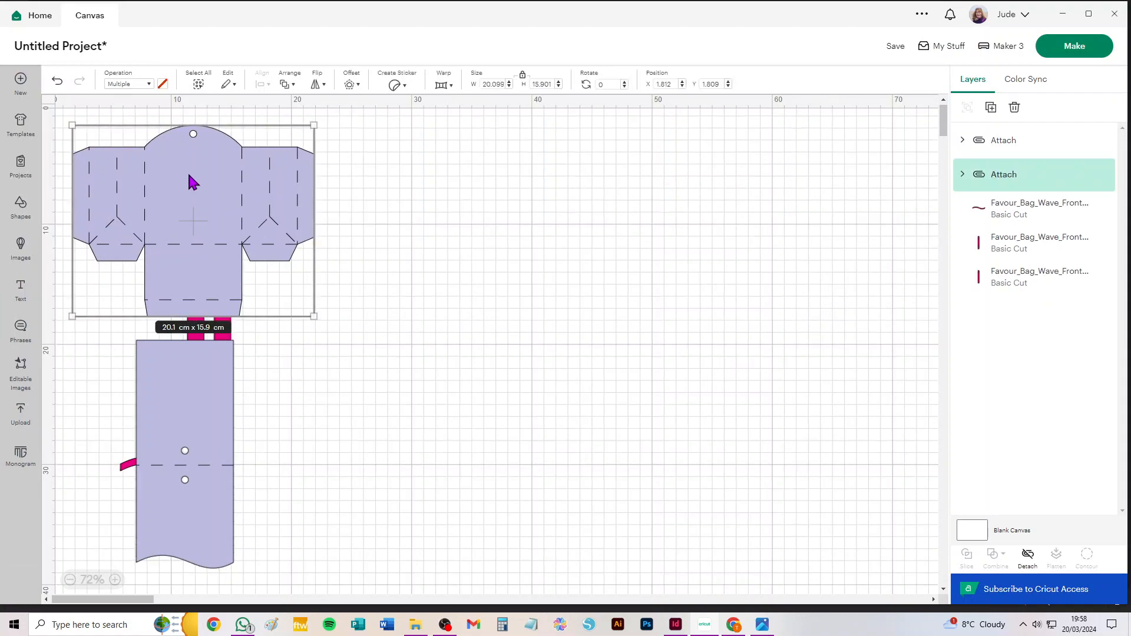
drag(258, 238, 559, 377)
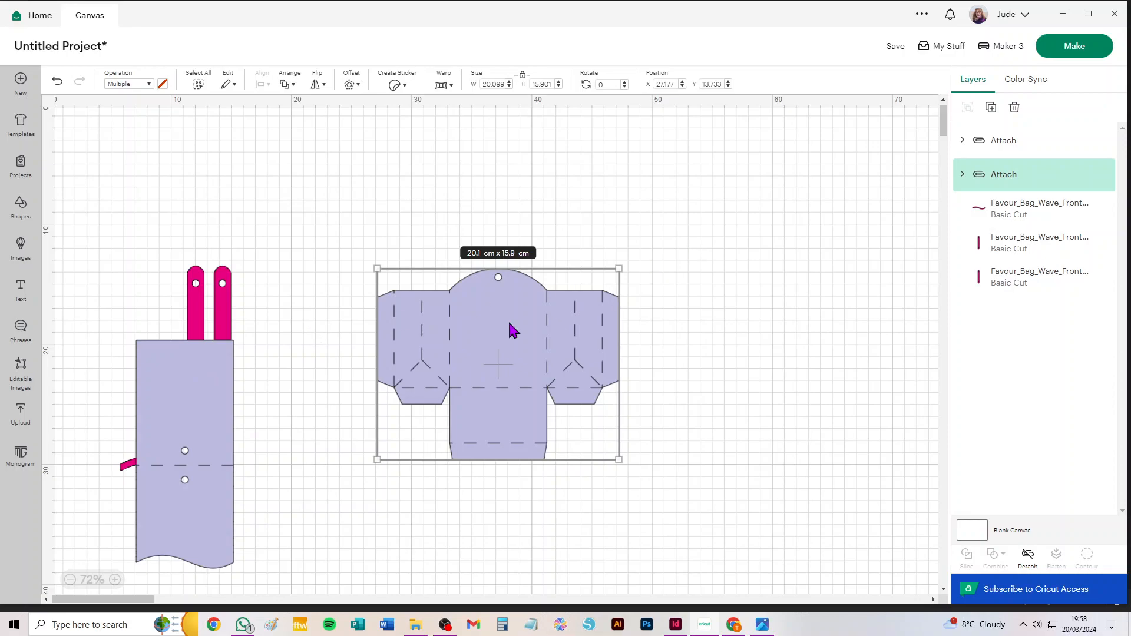
drag(492, 321, 209, 245)
Scale all the pieces together to about 26.41 cm x 41.22 cm and check the flapped bag piece's own size
drag(521, 193, 141, 512)
drag(336, 191, 412, 176)
drag(276, 130, 356, 236)
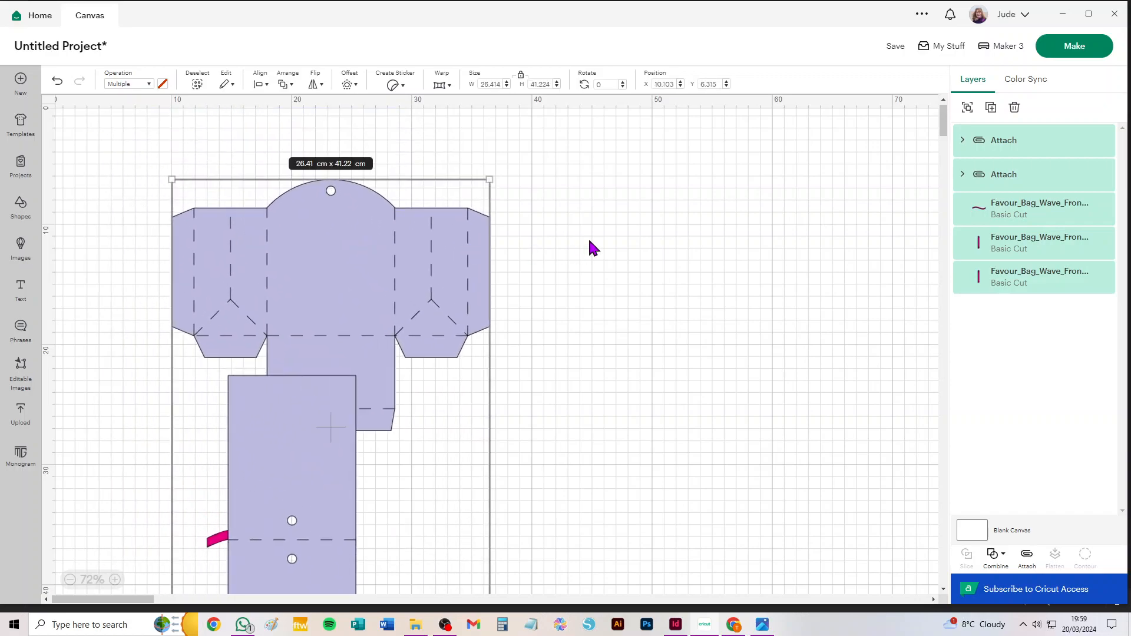
click(589, 241)
click(374, 273)
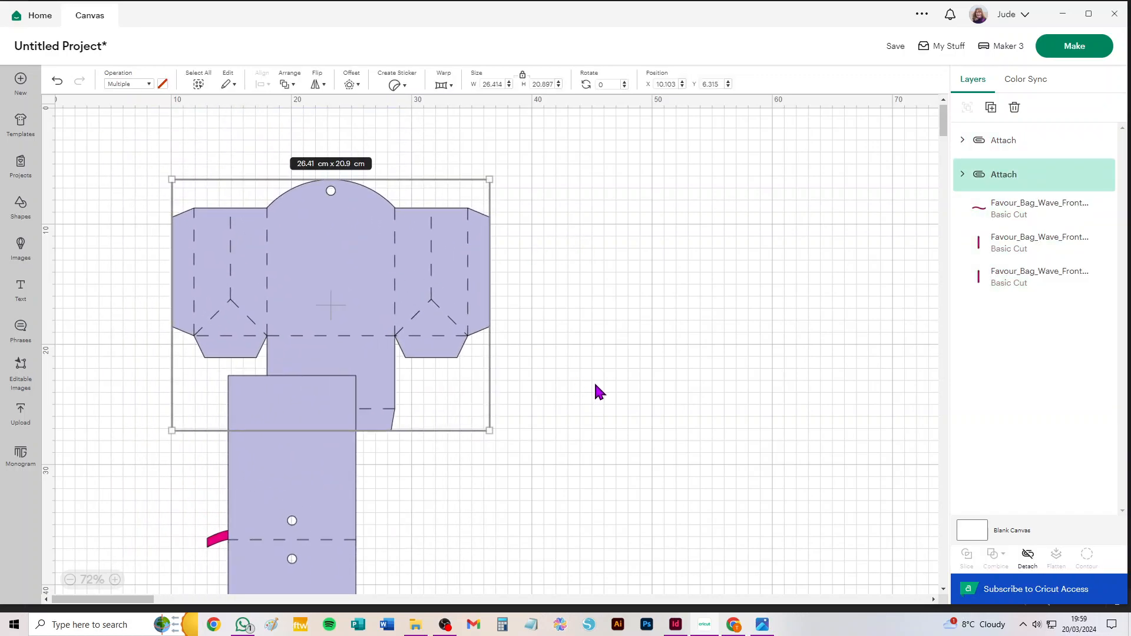
Scale all the pieces down together so the flapped bag piece is about 25.44 cm x 20.13 cm
key(ctrl+a)
drag(488, 178, 478, 197)
click(522, 210)
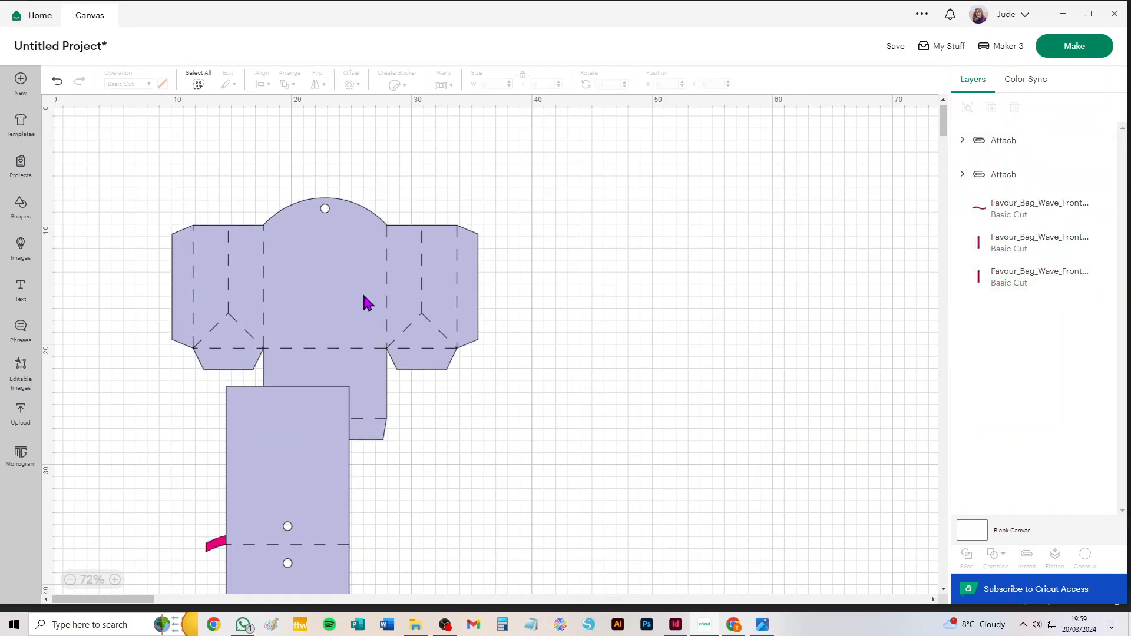
click(348, 271)
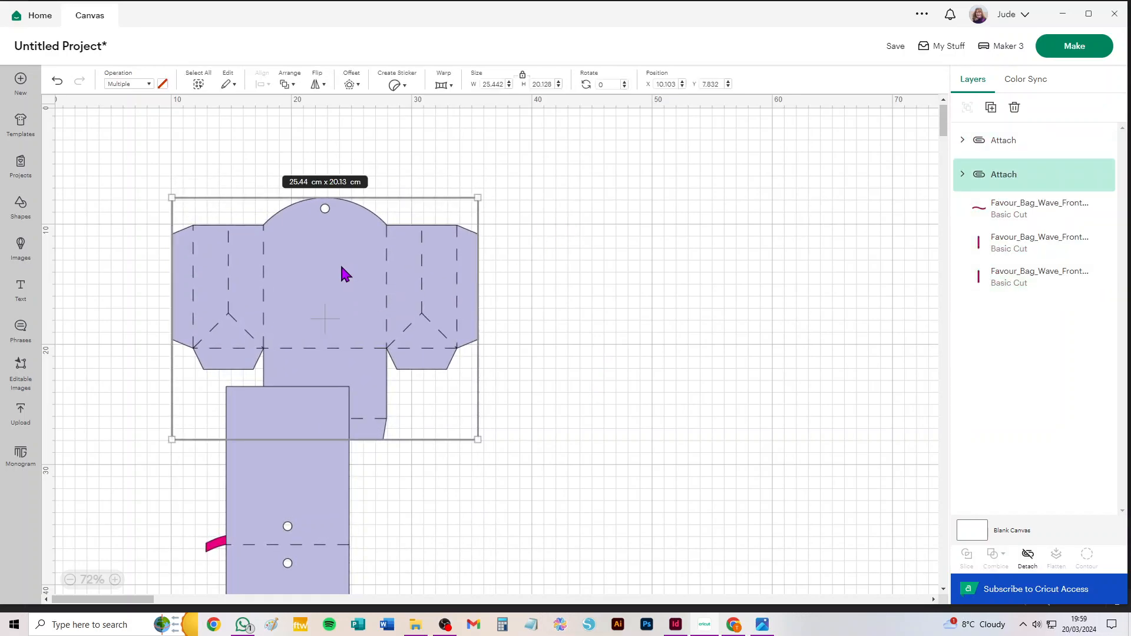
click(543, 238)
Proceed to mat preparation, set the purple material size to 30.5 cm x 30.5 cm and move the wavy-edged piece to the first mat's lower-left corner
click(1067, 52)
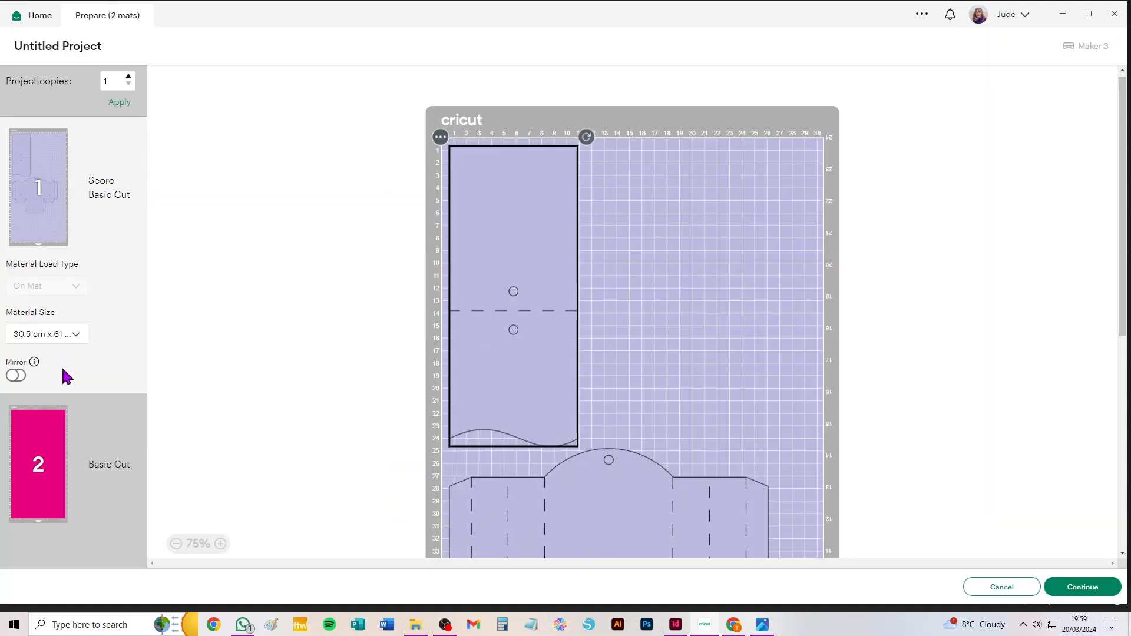
click(57, 339)
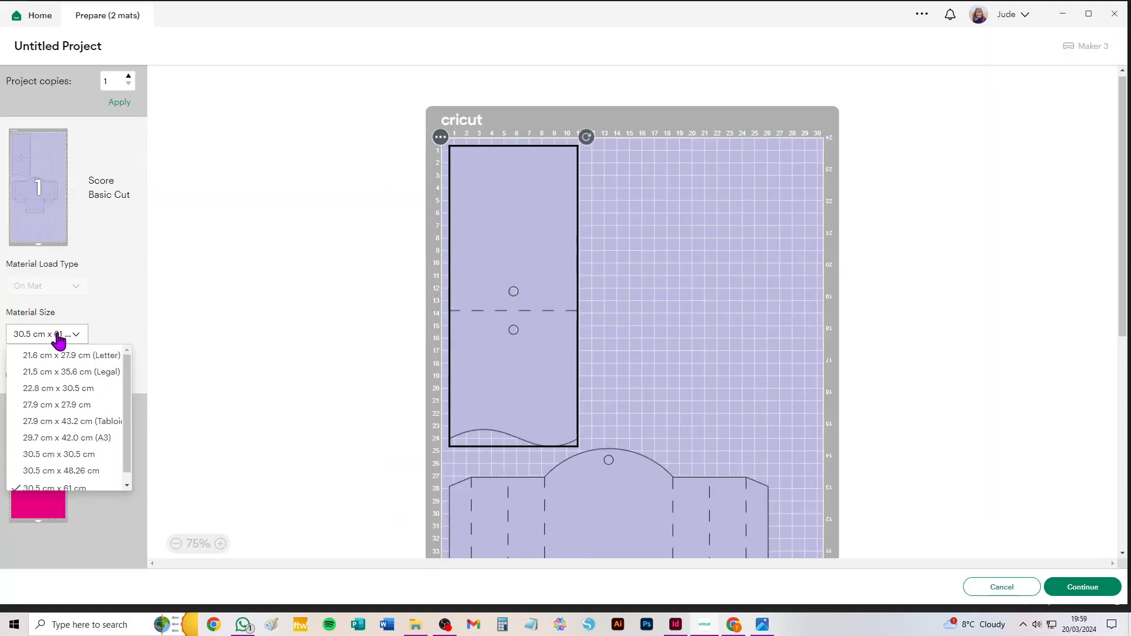
click(55, 458)
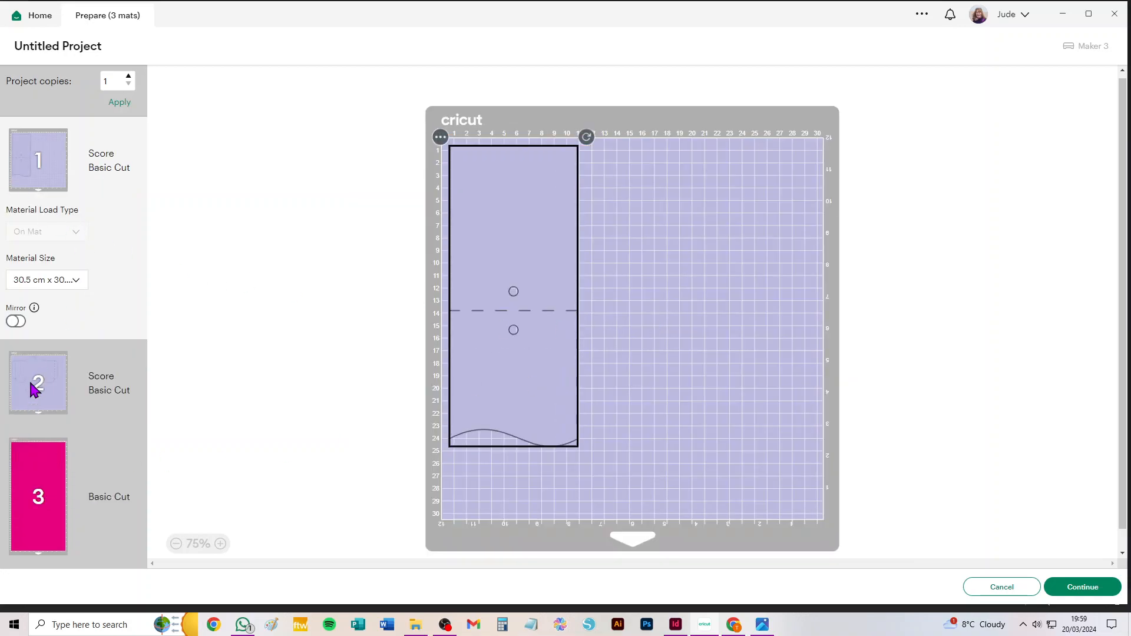
drag(515, 221, 501, 286)
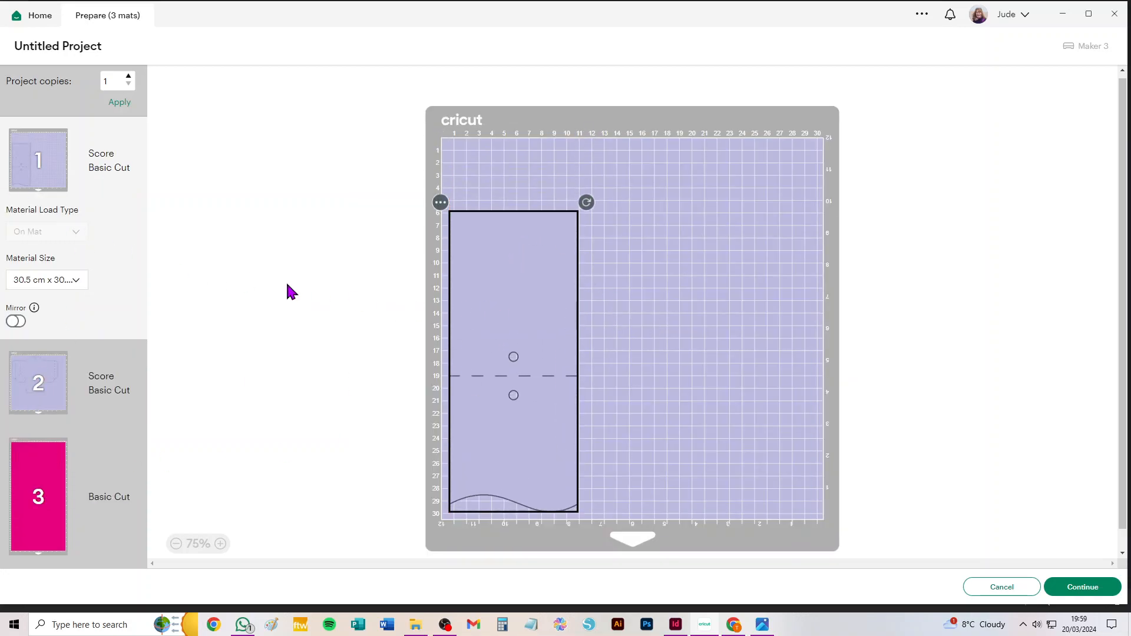
Rotate the flapped bag piece on the second purple mat so its rounded flap faces the mat's left edge
click(49, 386)
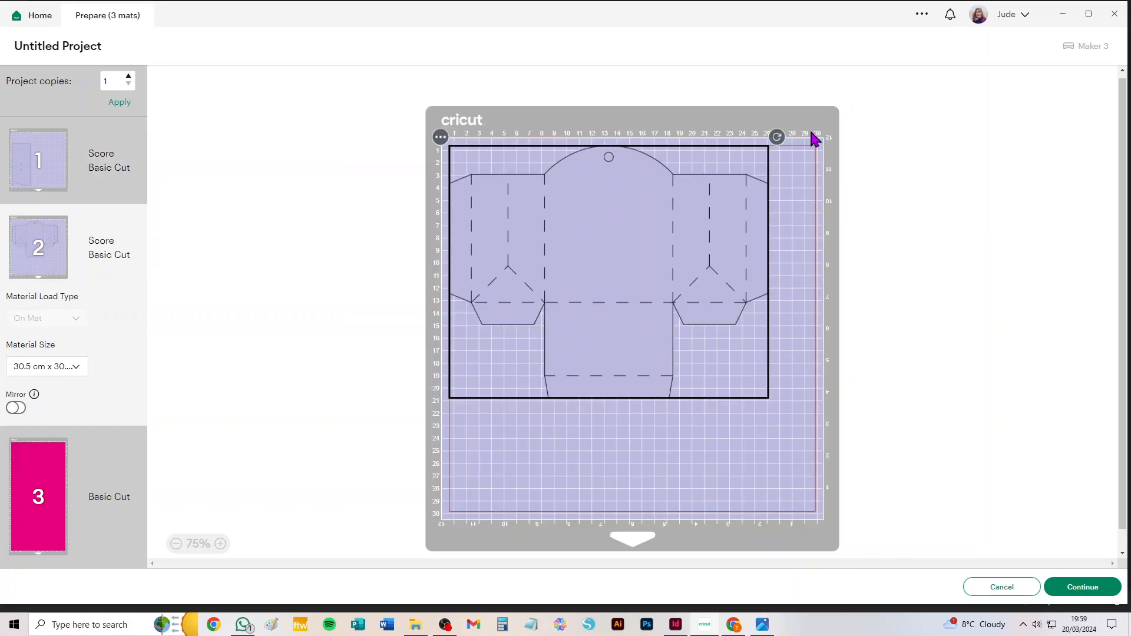
drag(777, 141, 608, 289)
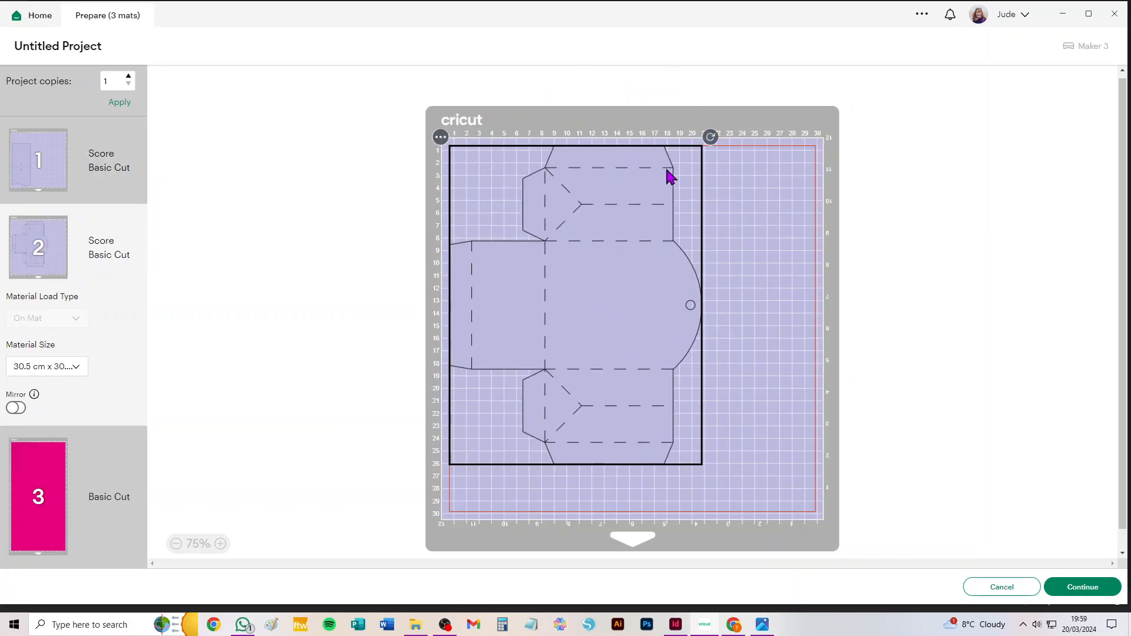
click(777, 224)
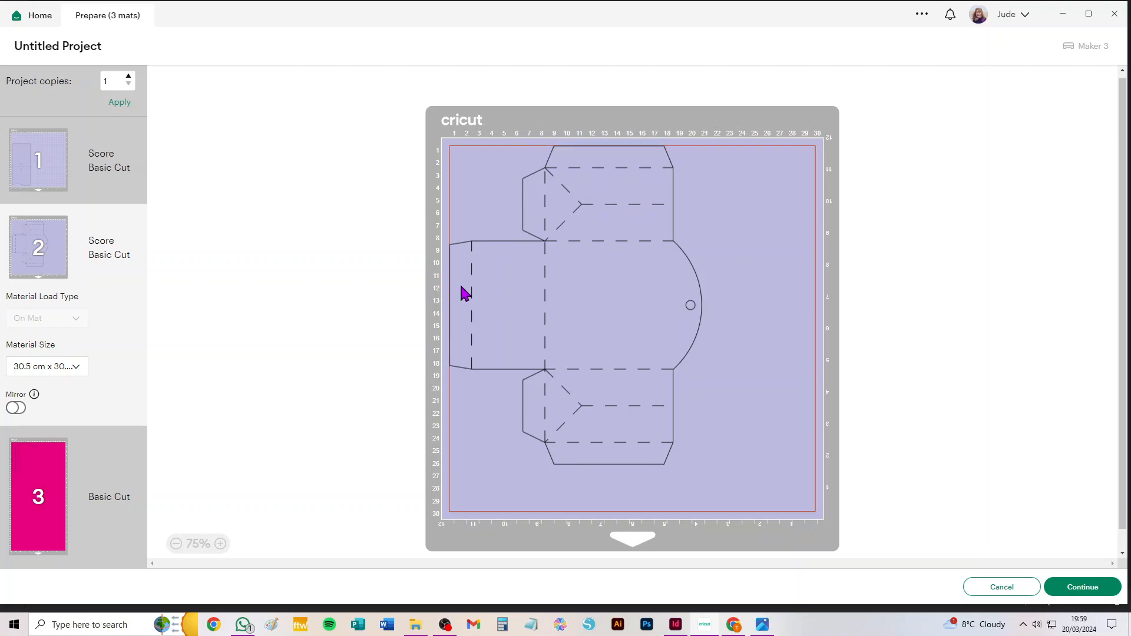
click(666, 257)
drag(708, 144, 550, 450)
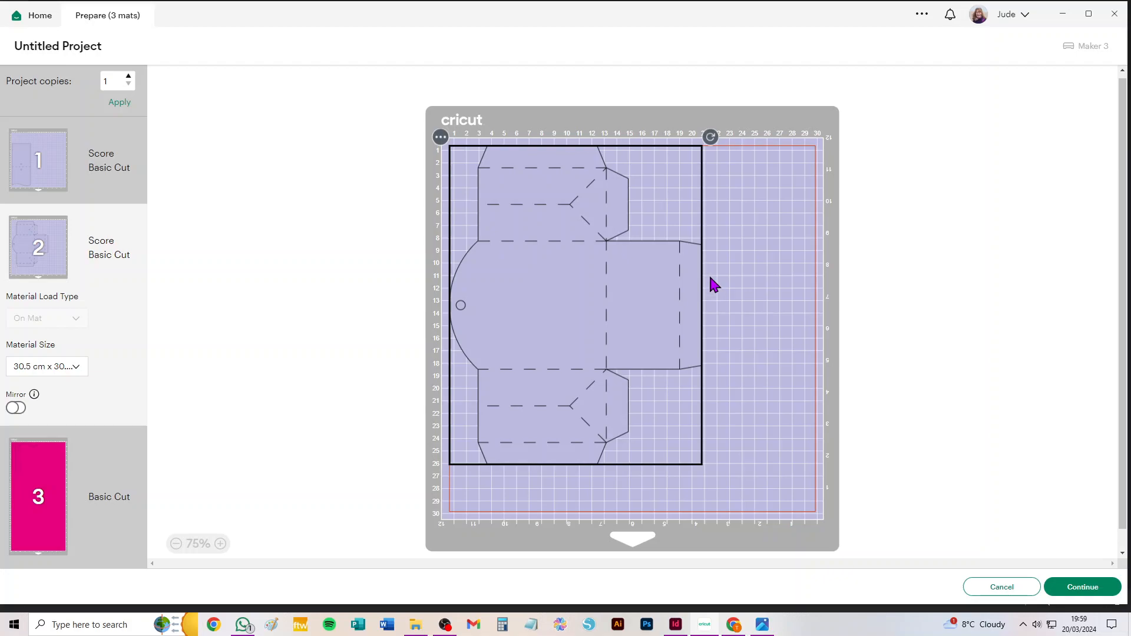
Review the first purple mat's layout and leave mat preparation for the canvas
click(37, 168)
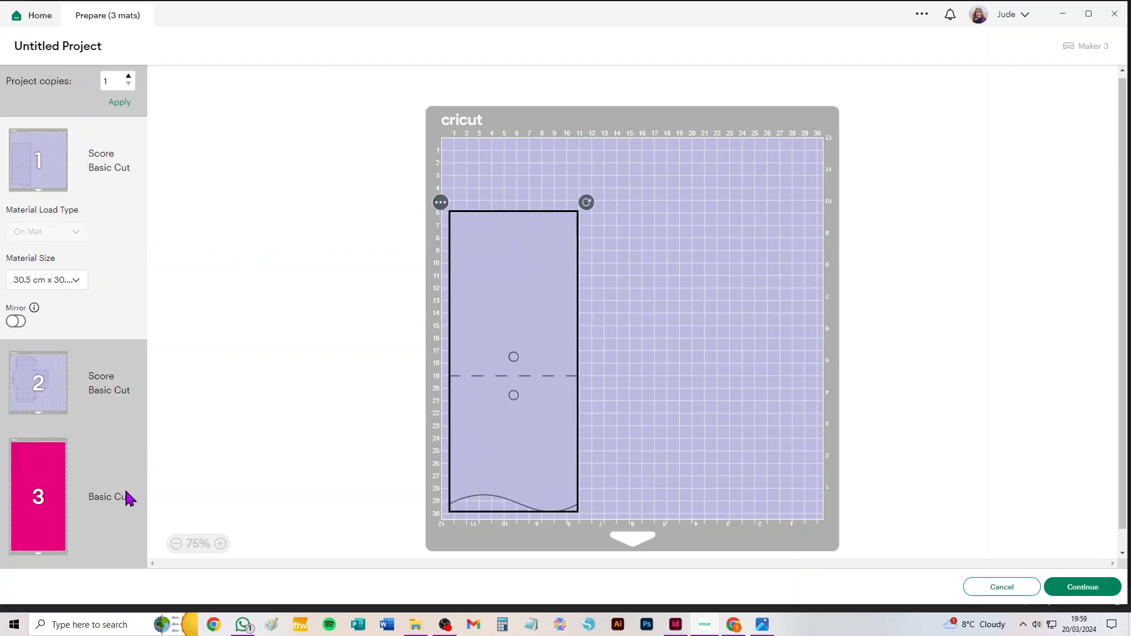
click(986, 588)
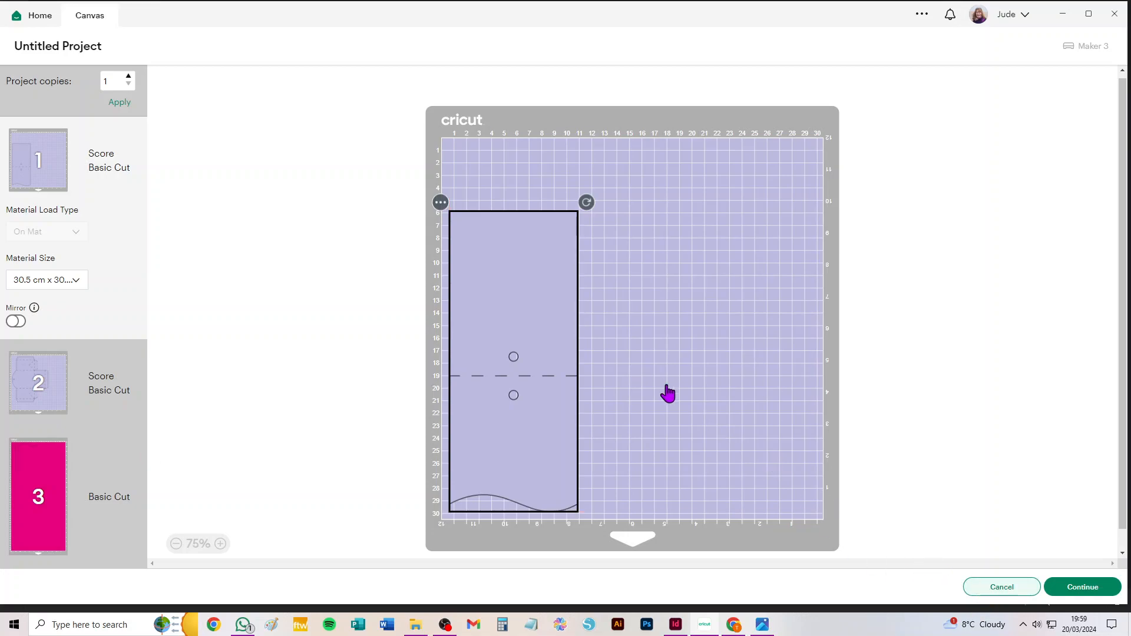